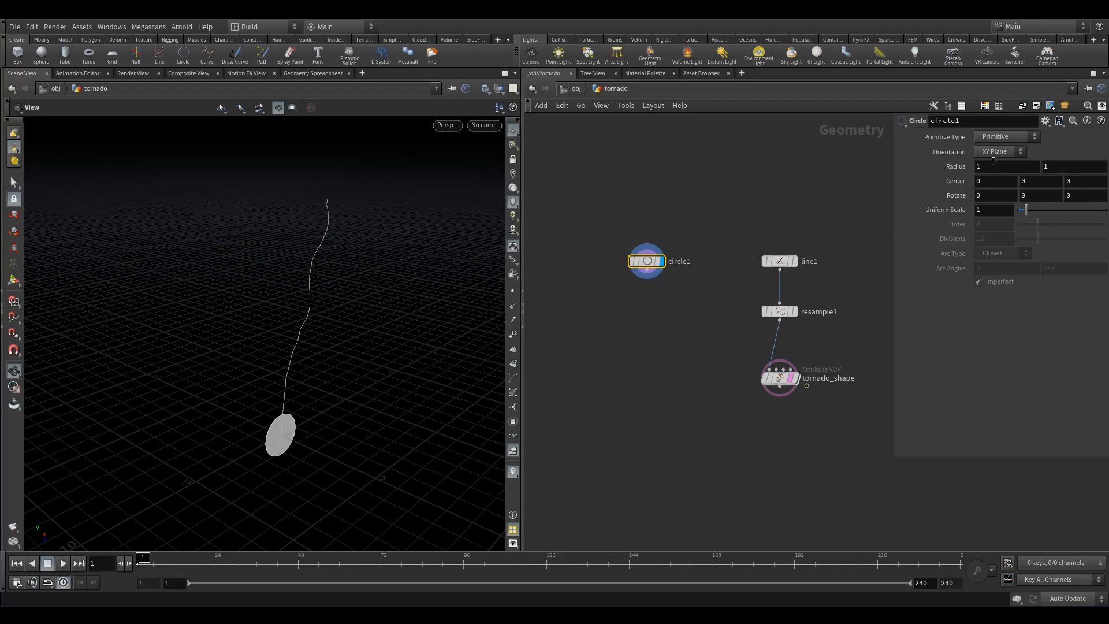
- Set circle1's orientation to the ZX Plane and its uniform scale to 2
left_click(995, 153)
left_click(994, 186)
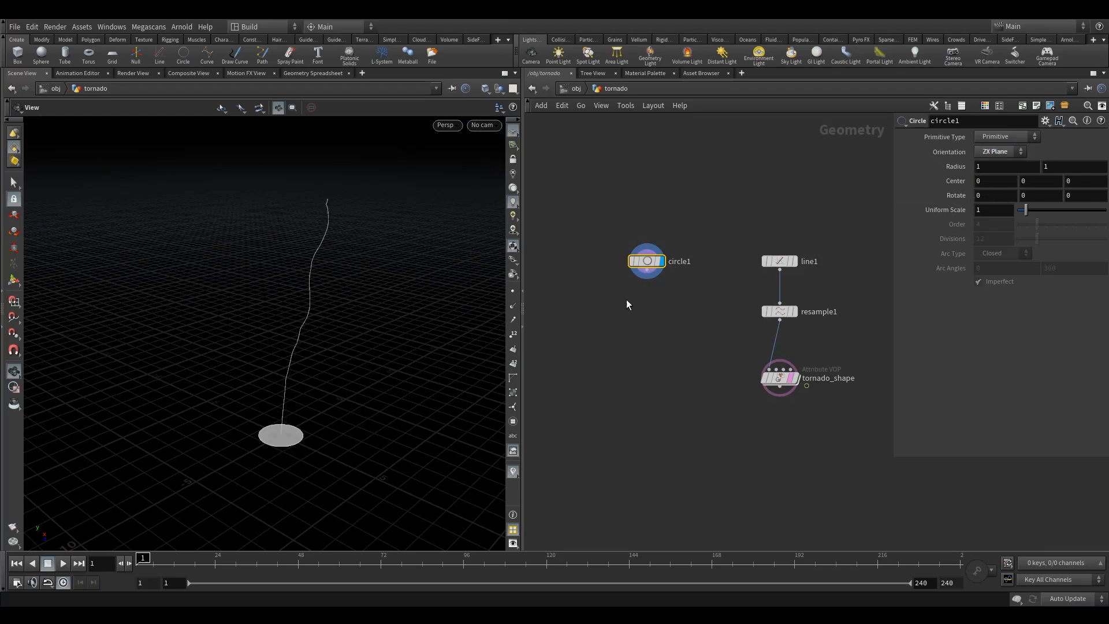
middle_click_drag(980, 213, 1022, 199)
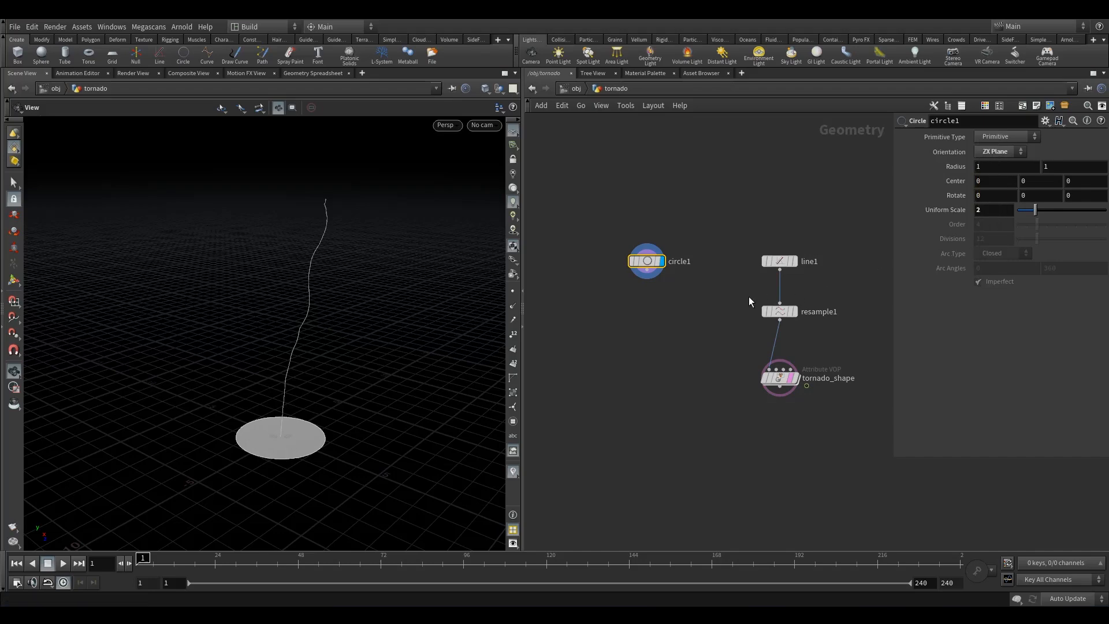
left_click_drag(277, 358, 344, 445)
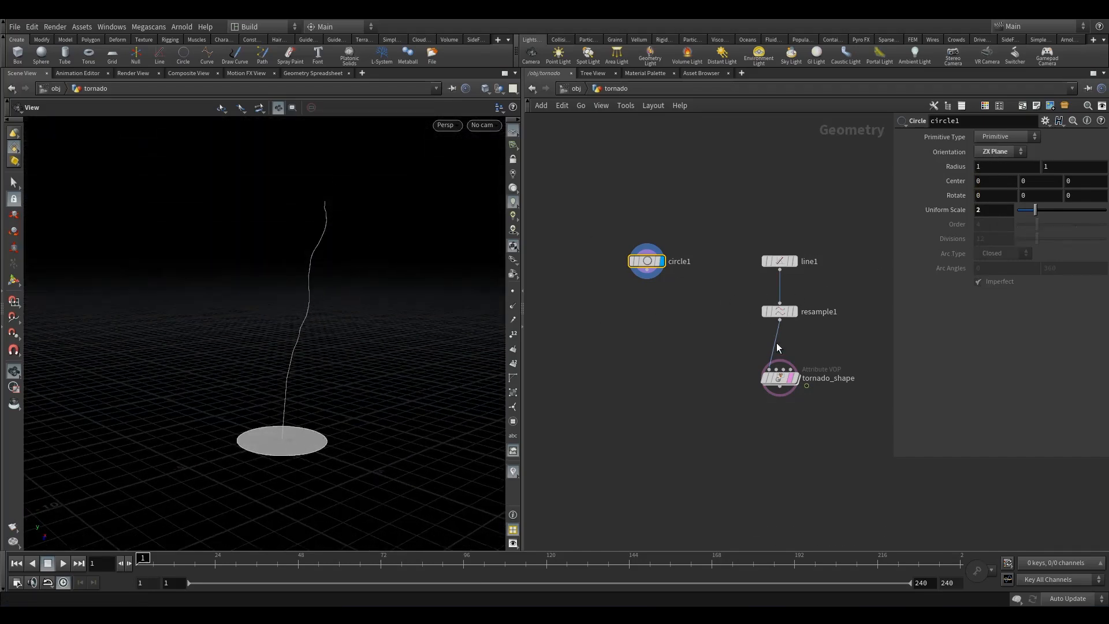
- Add a POP Network node wired below circle1 and place it under the circle
scroll(650, 341, "up", 4)
key("Tab")
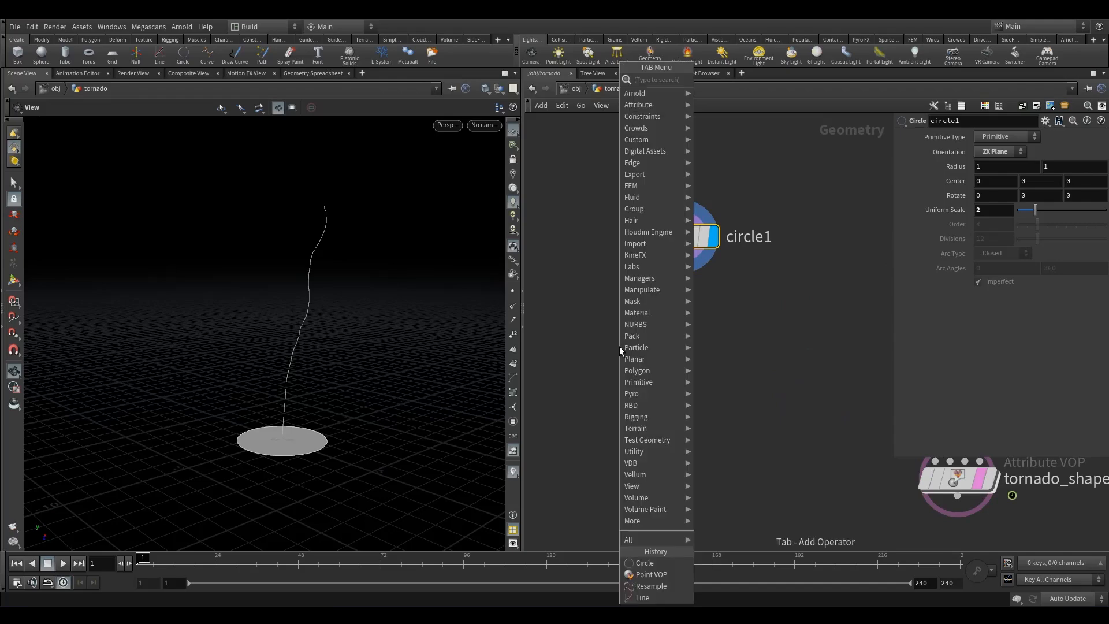
type("popn")
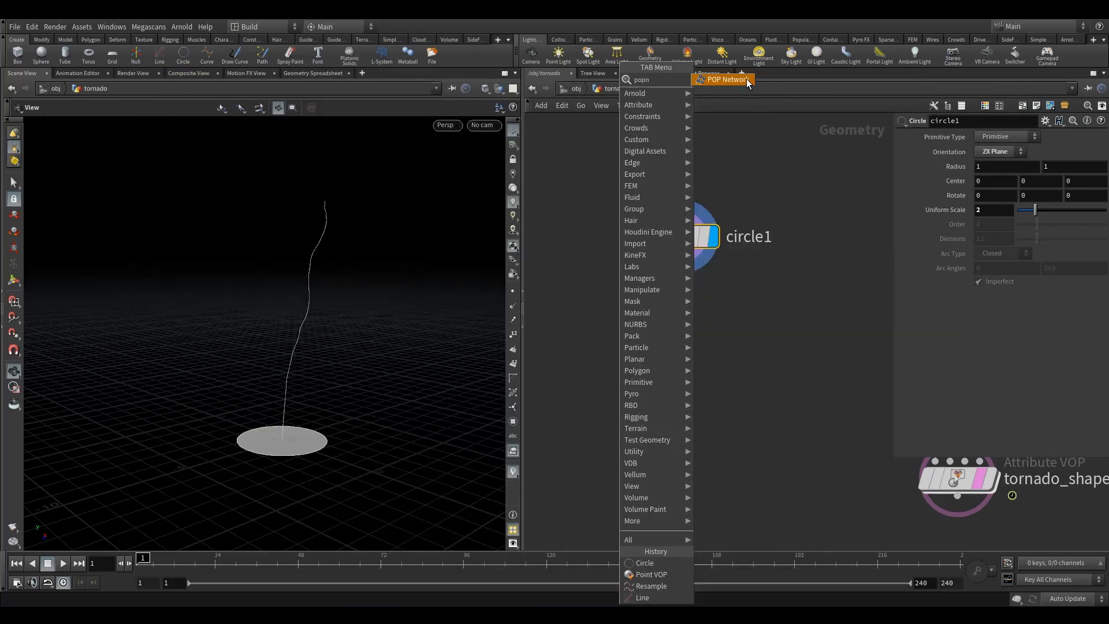
left_click(725, 80)
left_click(677, 480)
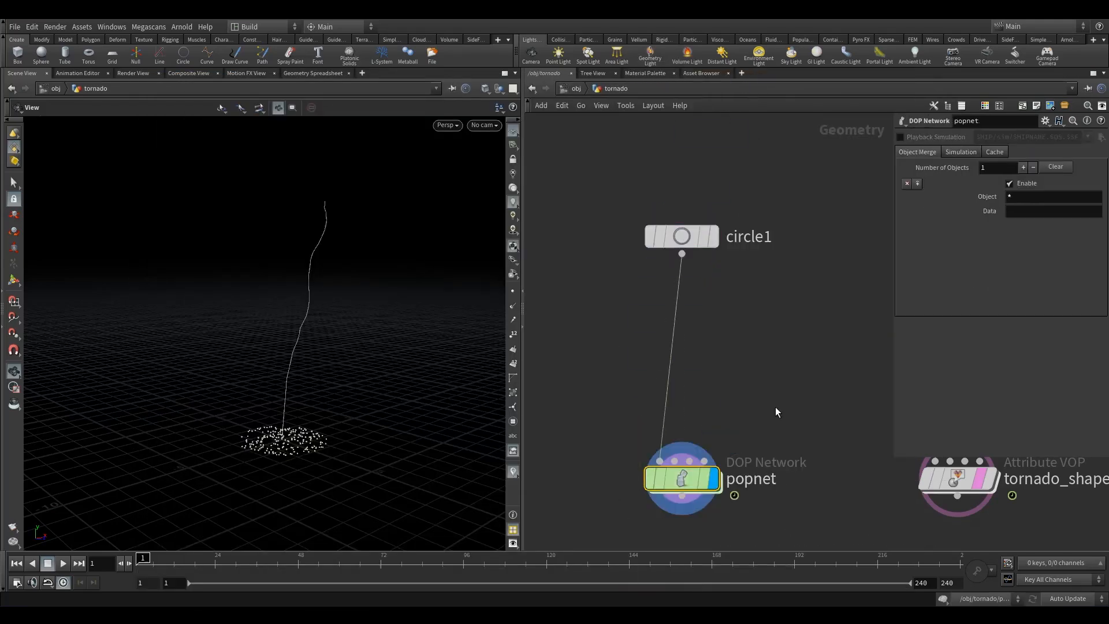
left_click_drag(681, 480, 668, 527)
- Wire tornado_shape's output into popnet's second input, align popnet below circle1, and turn off tornado_shape's template display
middle_click_drag(930, 528, 791, 400)
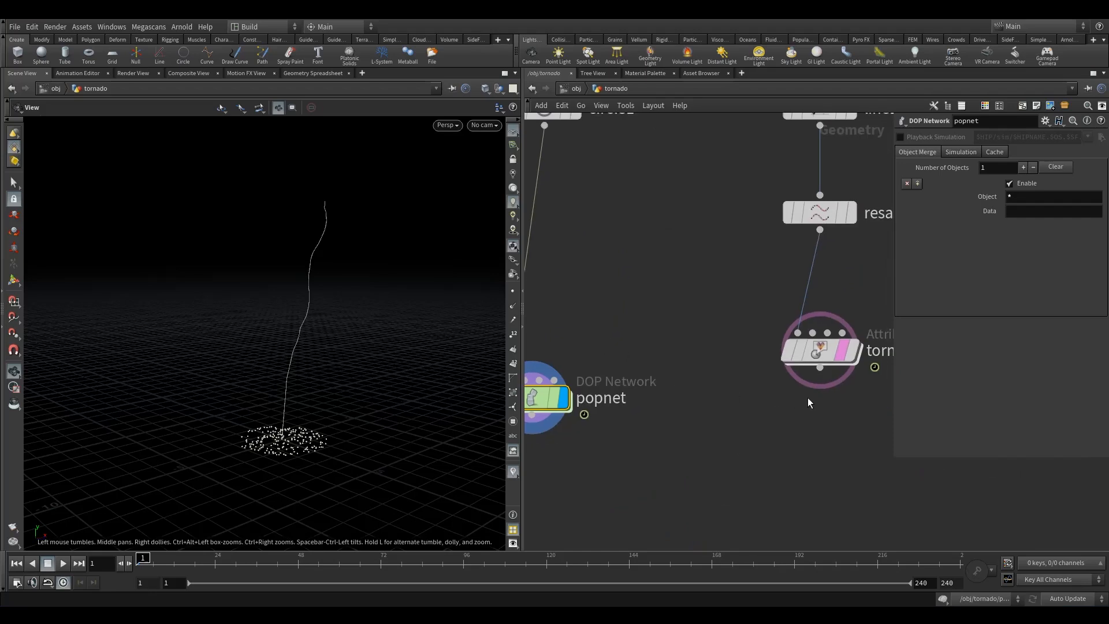
left_click(819, 369)
left_click(697, 419)
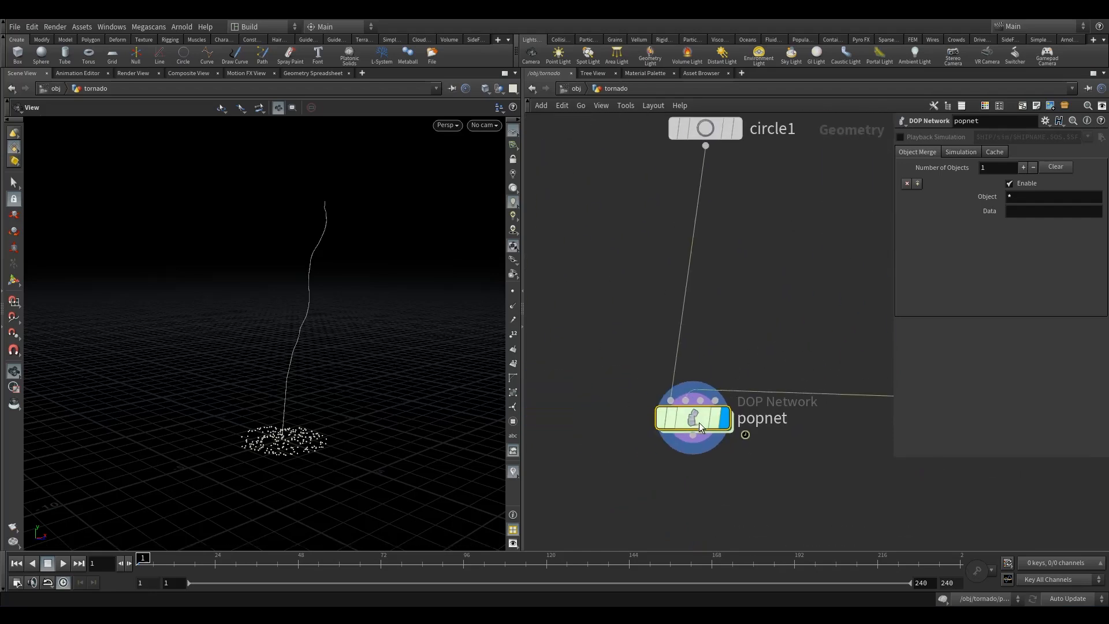
left_click_drag(698, 420, 690, 468)
scroll(751, 354, "down", 5)
middle_click_drag(754, 354, 685, 334)
left_click_drag(652, 387, 661, 405)
left_click(781, 357)
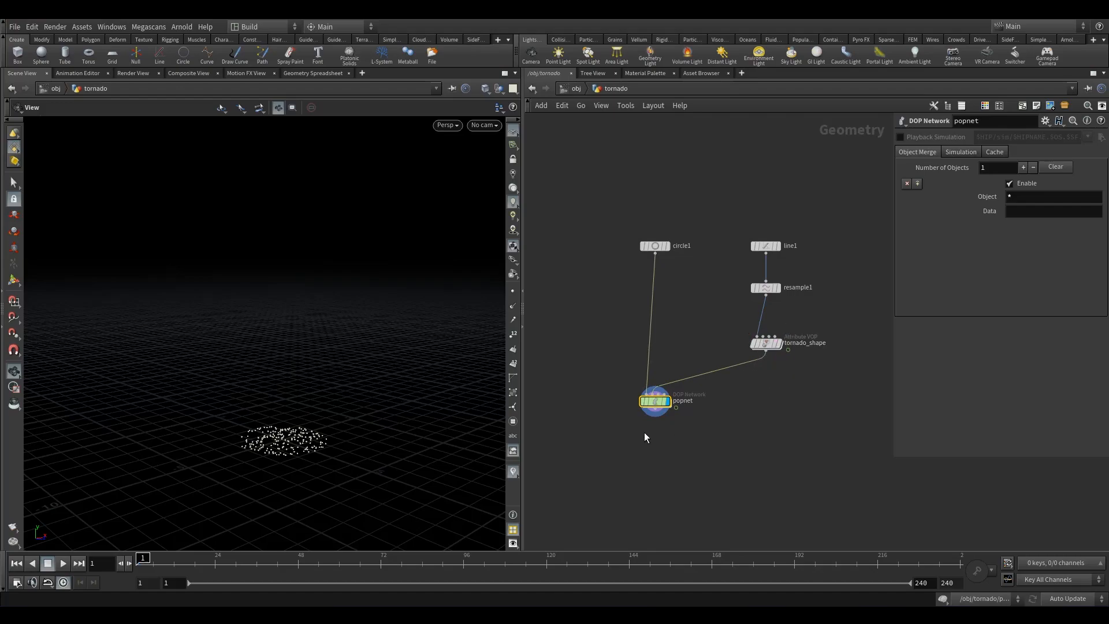
- Enter the popnet network and play the default particle emission, returning to the first frame
double_click(657, 404)
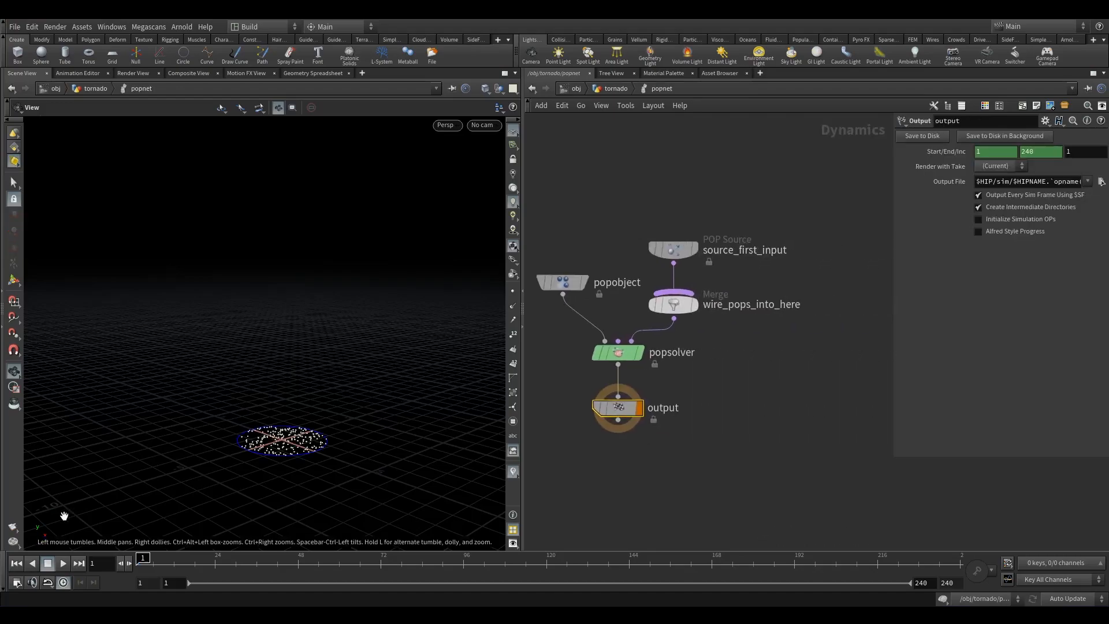
left_click(62, 563)
scroll(330, 455, "up", 5)
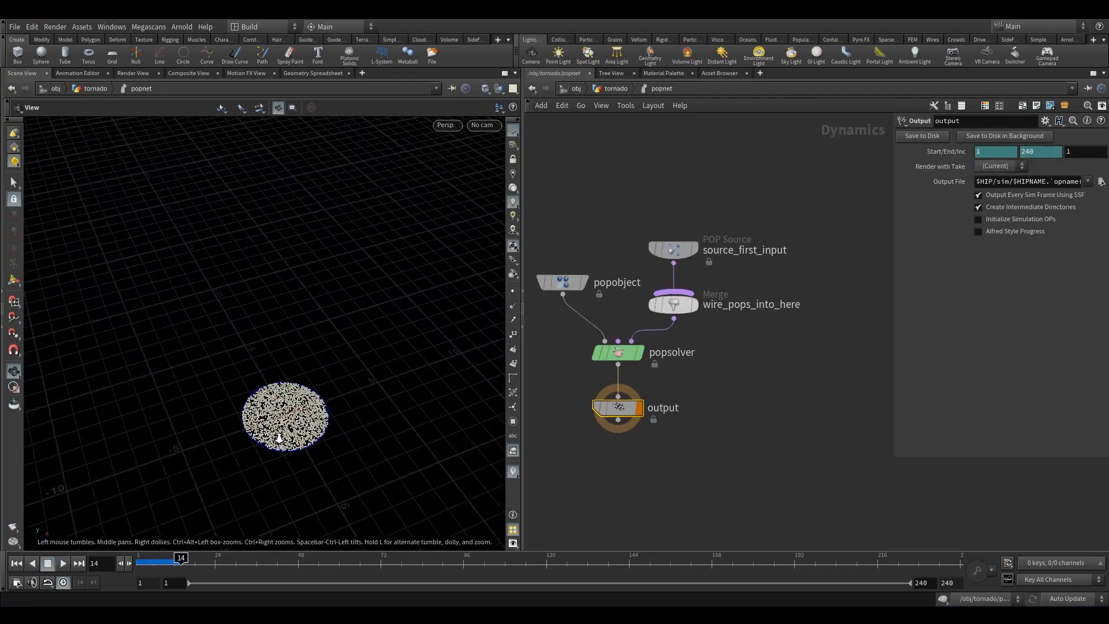
scroll(280, 432, "down", 3)
key("ctrl+Up")
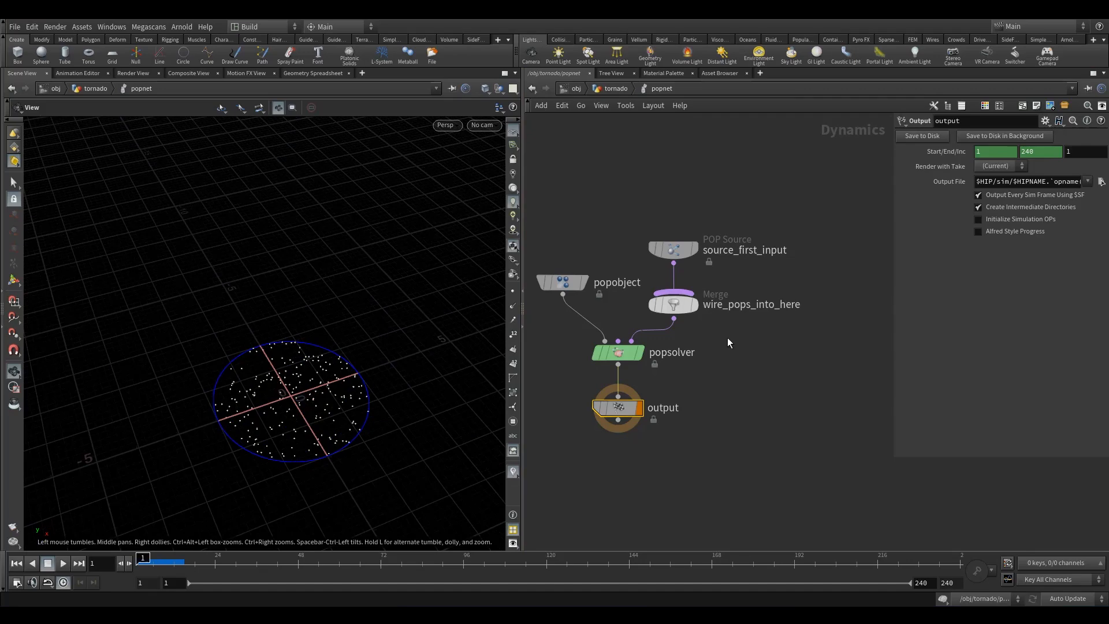
- Delete the wire_pops_into_here merge node and move source_first_input and popobject apart above popsolver
left_click(673, 305)
key("Delete")
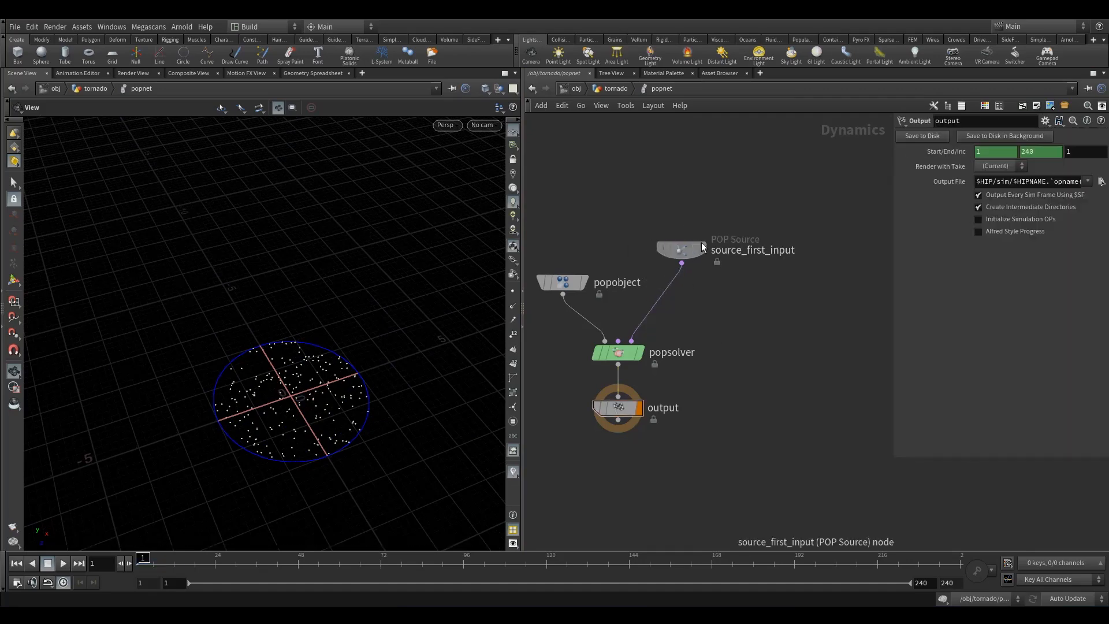
left_click_drag(673, 249, 732, 216)
left_click_drag(569, 289, 552, 224)
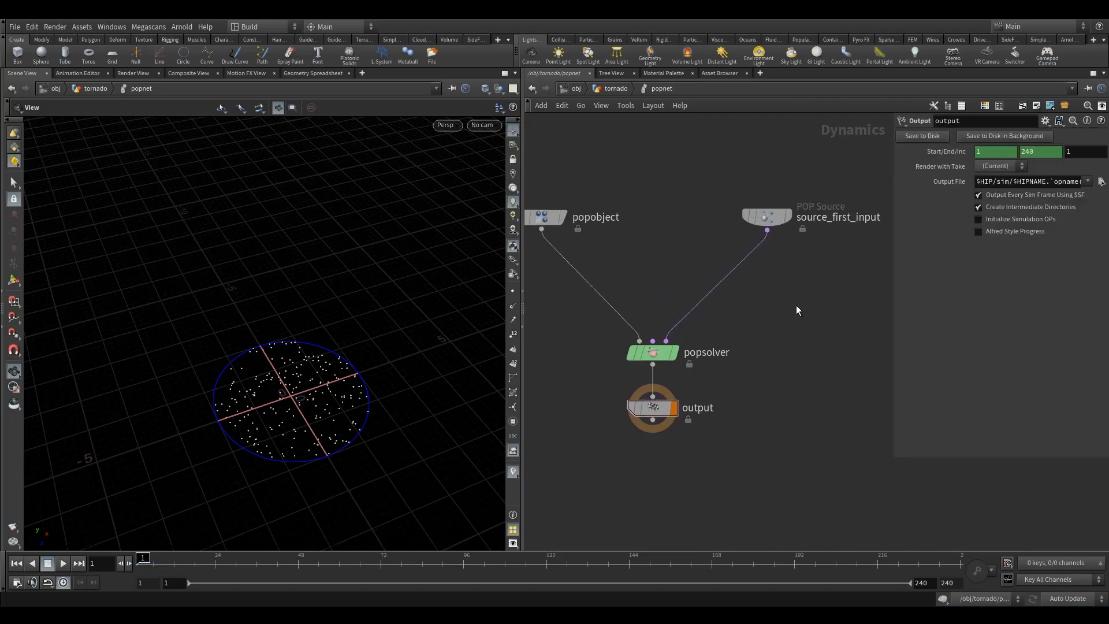
middle_click_drag(806, 329, 793, 389)
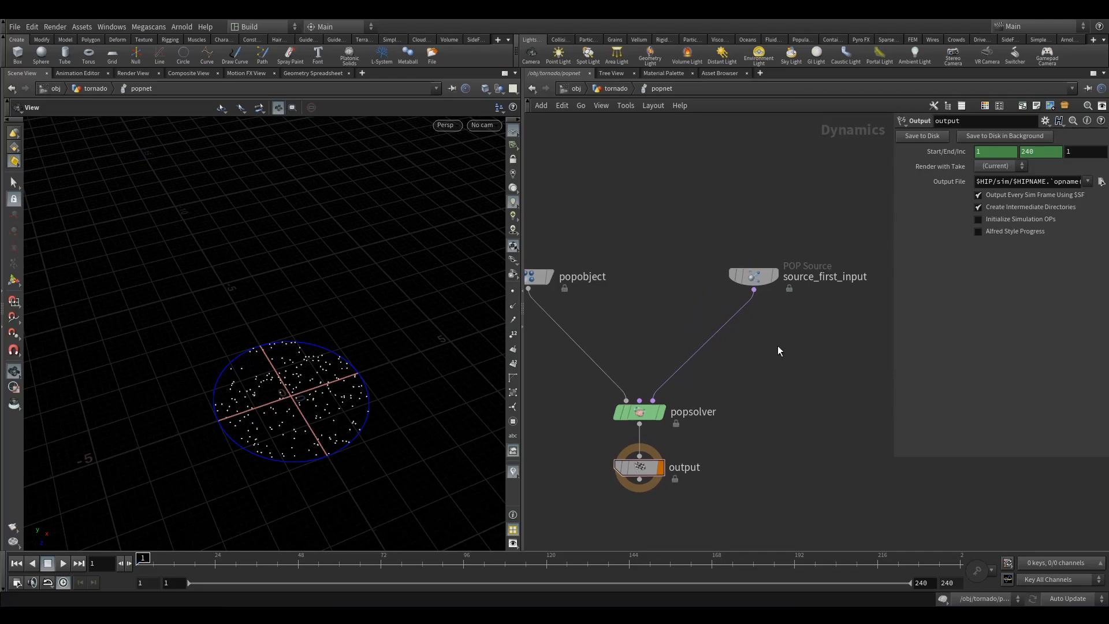
- Insert a POP Curve Force node between source_first_input and popsolver, aligned below the source
key("Tab")
type("popcu")
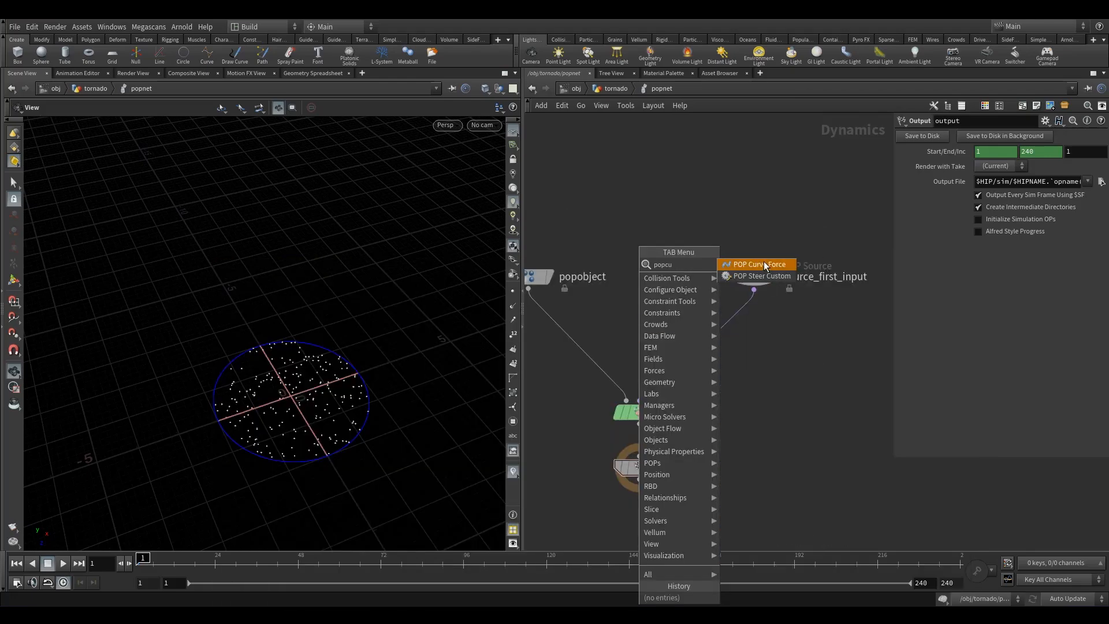
key("Return")
left_click(733, 335)
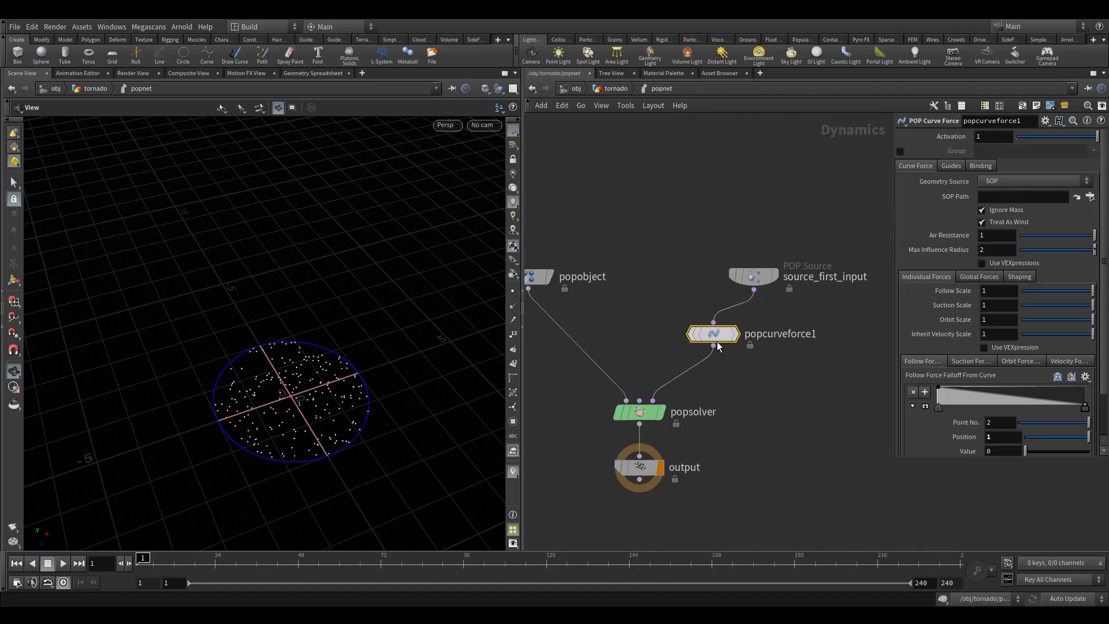
left_click_drag(741, 342, 758, 344)
- Set the POP Curve Force geometry source to Use Second Context Geometry
left_click_drag(354, 408, 295, 370)
scroll(289, 368, "down", 5)
middle_click_drag(287, 368, 201, 399)
left_click(1009, 180)
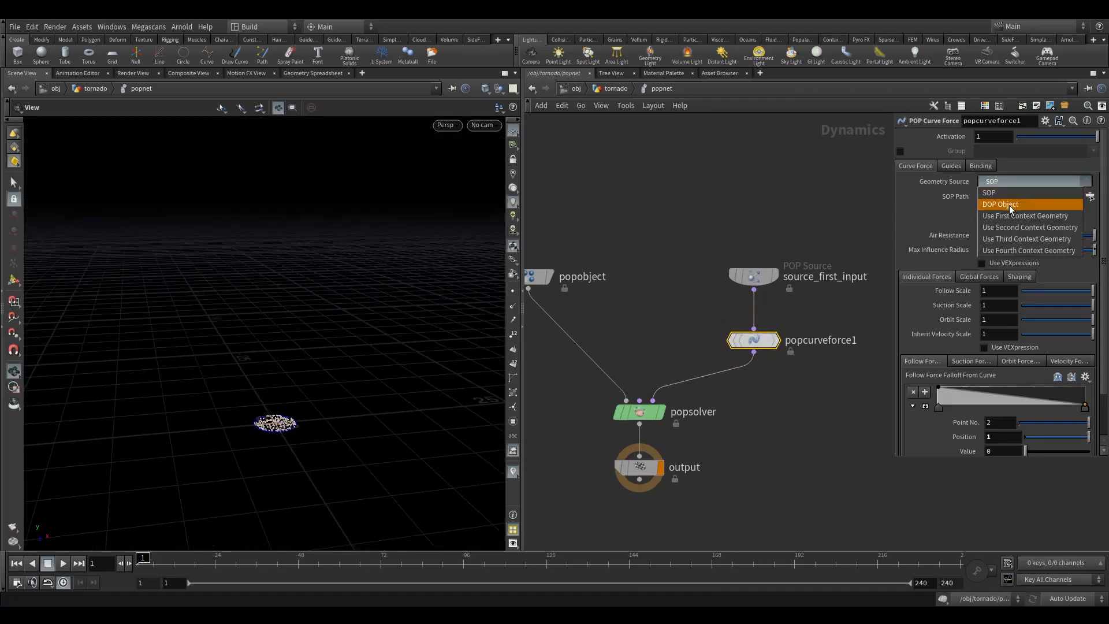
left_click(1010, 229)
- Examine popnet's input connections in the tornado network and compare them with the curve force's geometry source option
left_click(606, 88)
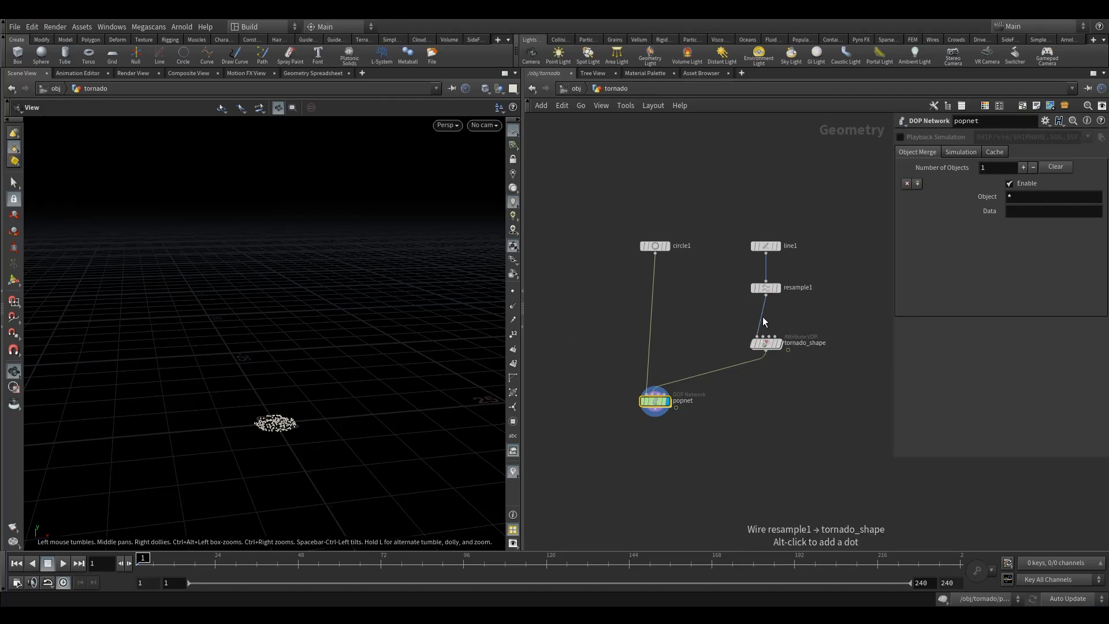
scroll(608, 382, "up", 5)
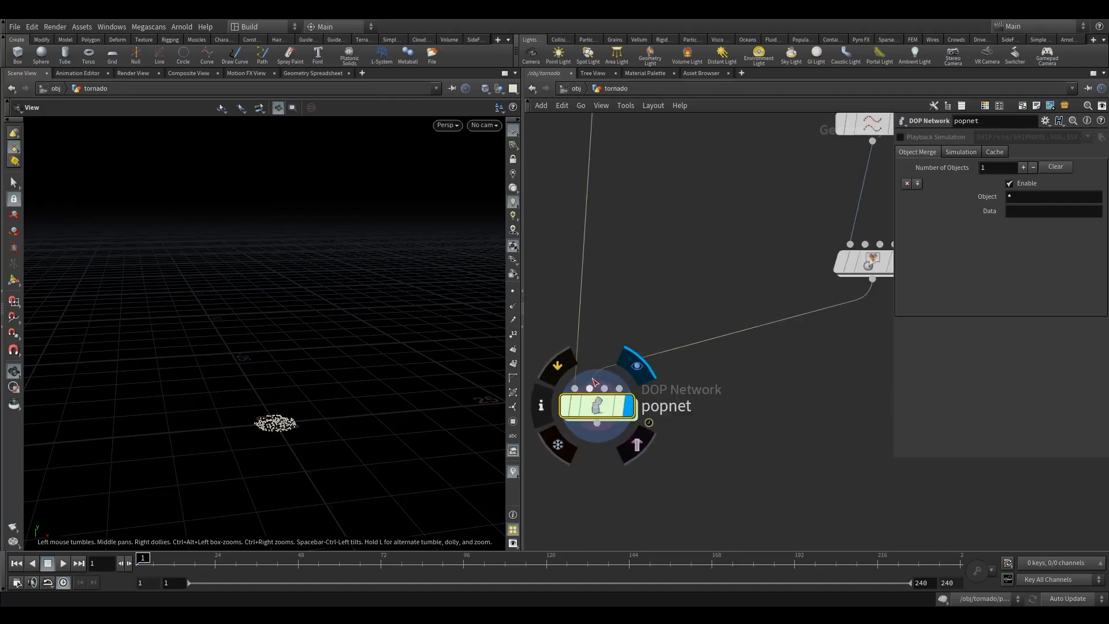
scroll(630, 326, "up", 3)
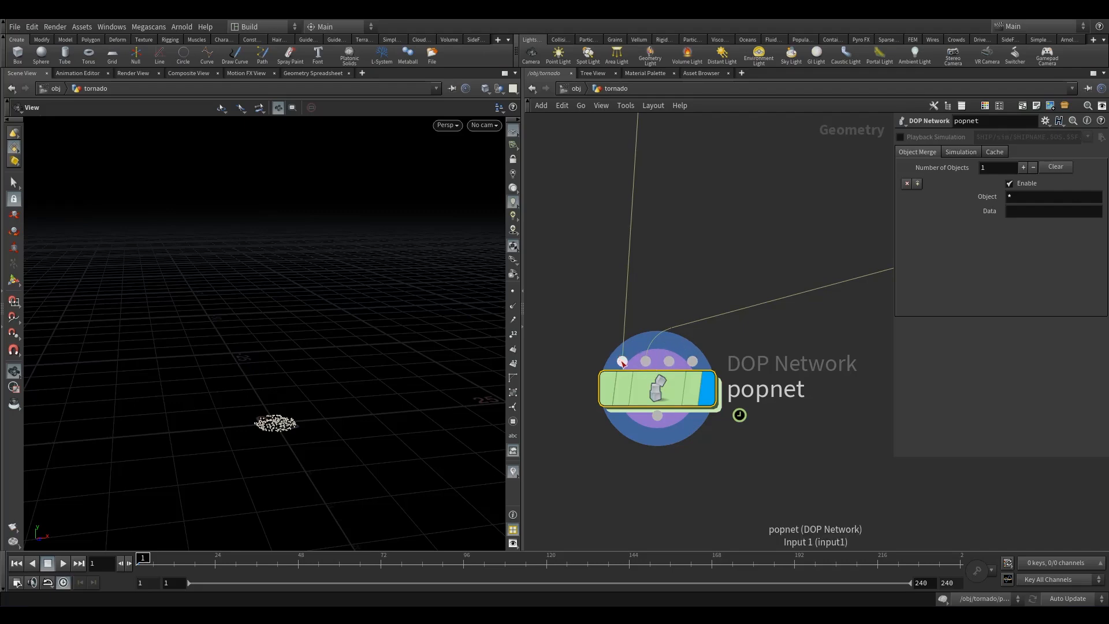
double_click(664, 388)
left_click(1021, 180)
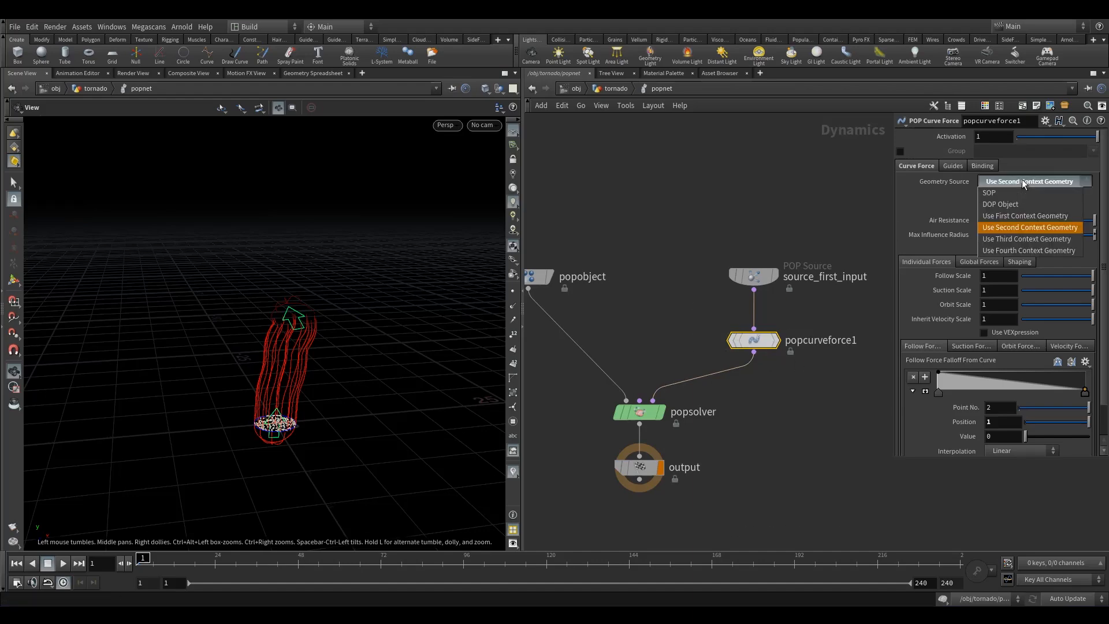
left_click(1002, 227)
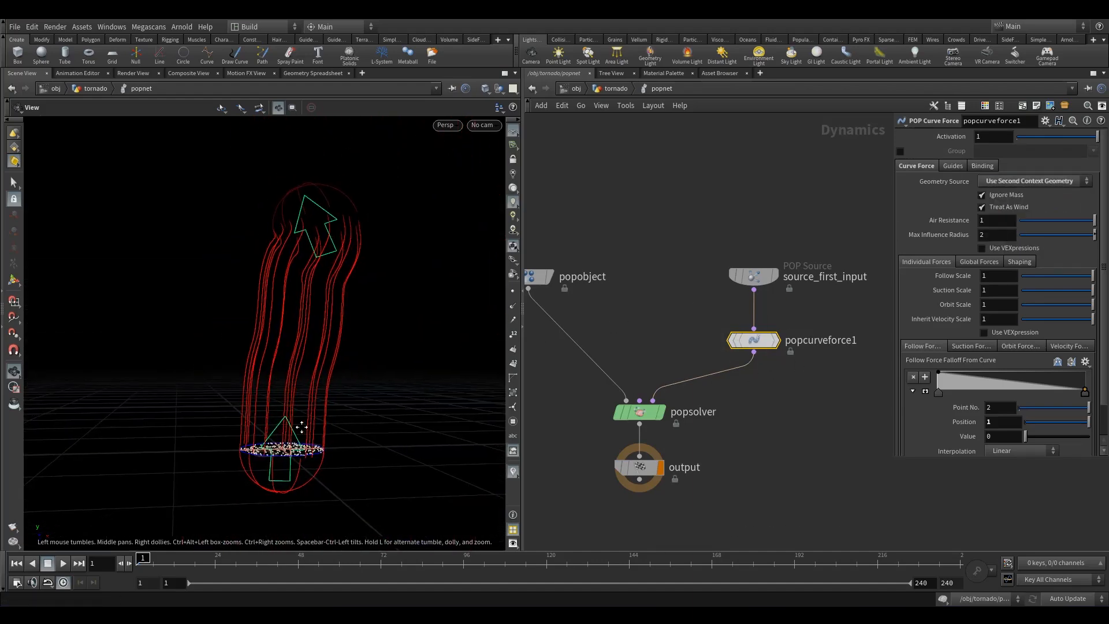
- Play the simulation with the default curve forces, inspect the particle column up close, and return to the first frame
left_click(63, 563)
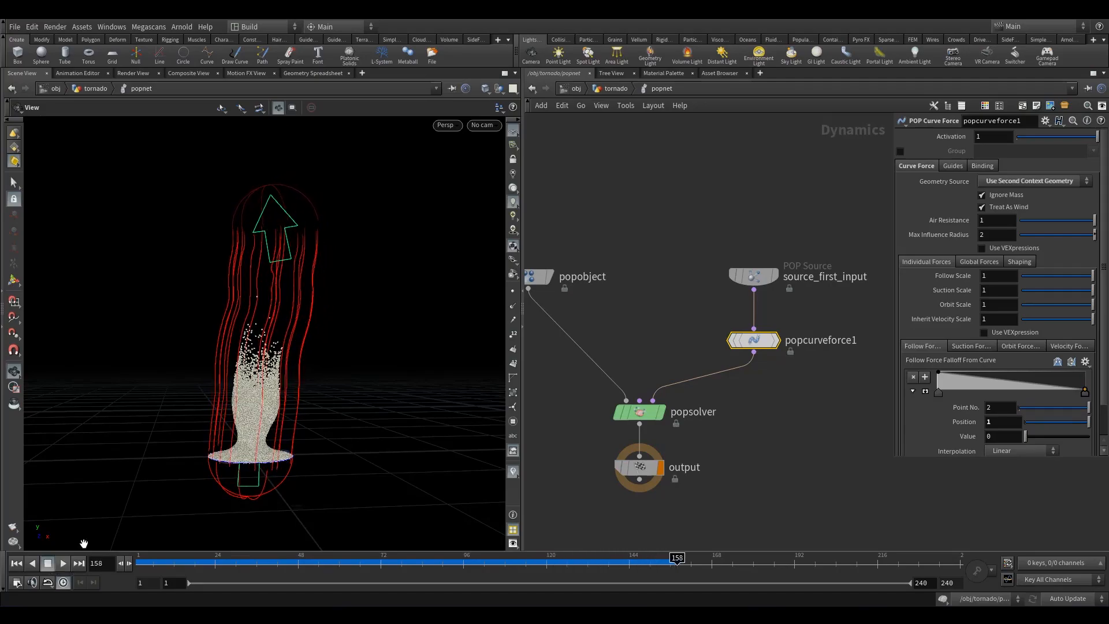
scroll(247, 479, "up", 10)
left_click_drag(220, 447, 188, 527)
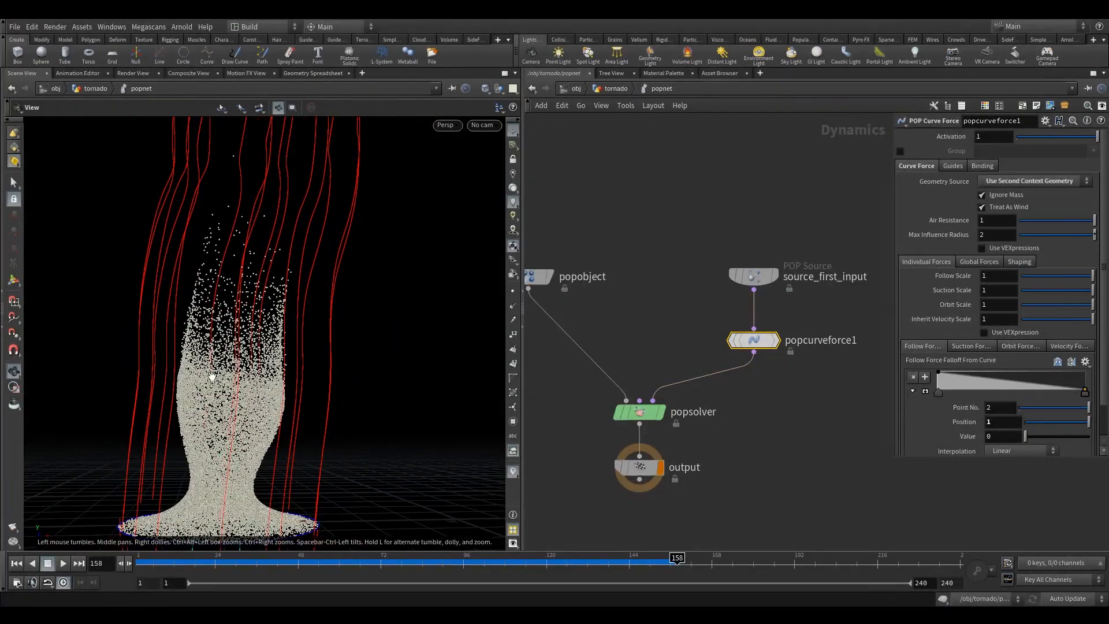
left_click(60, 563)
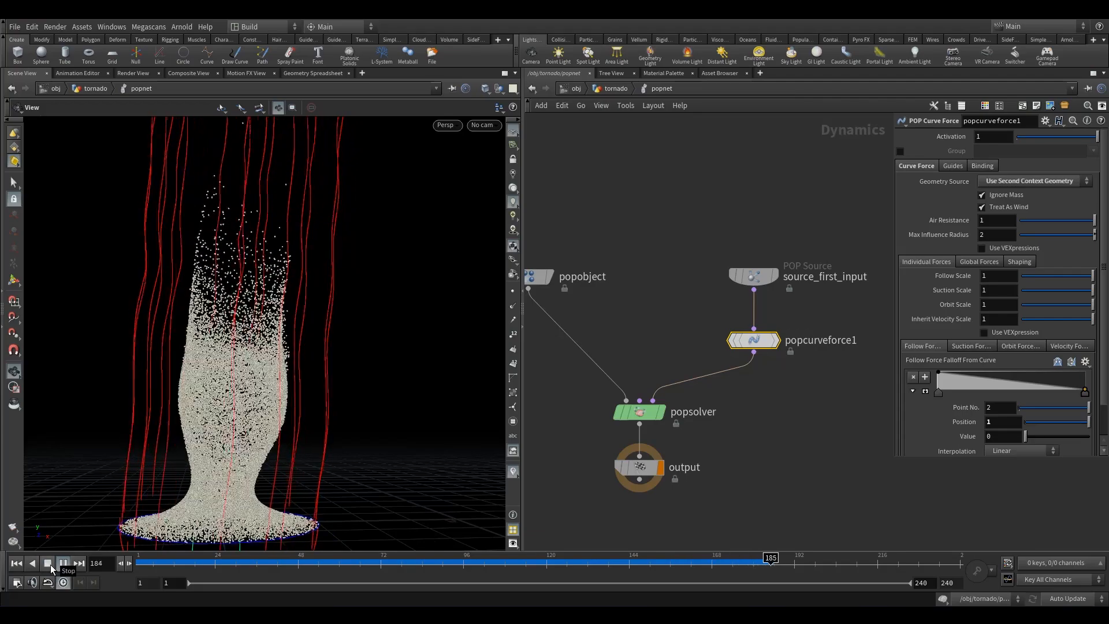
left_click(50, 563)
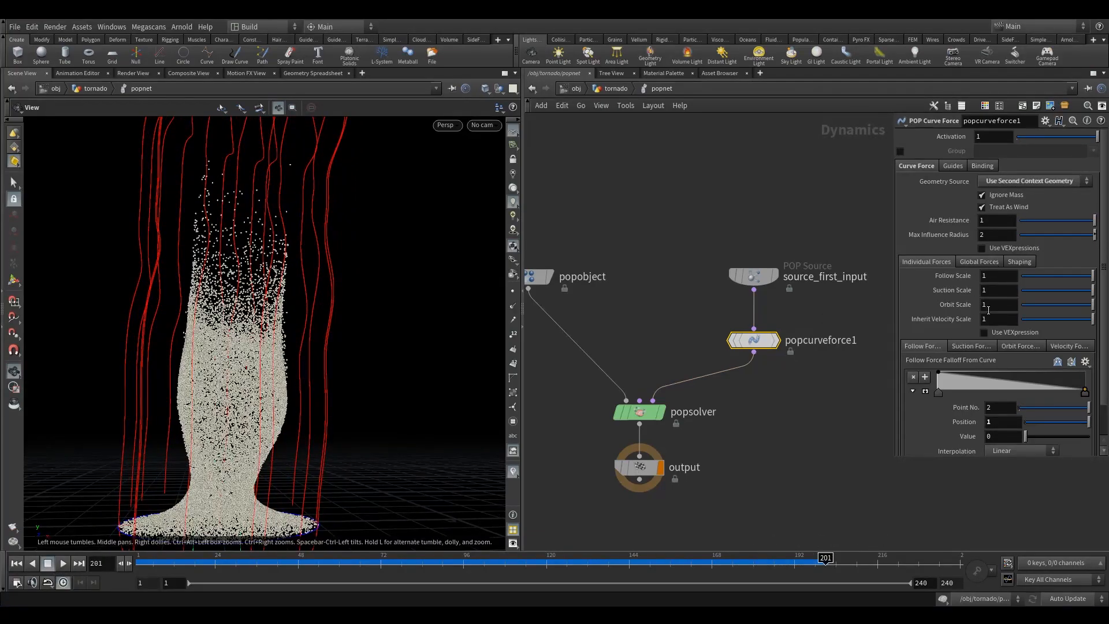
right_click_drag(378, 407, 275, 473)
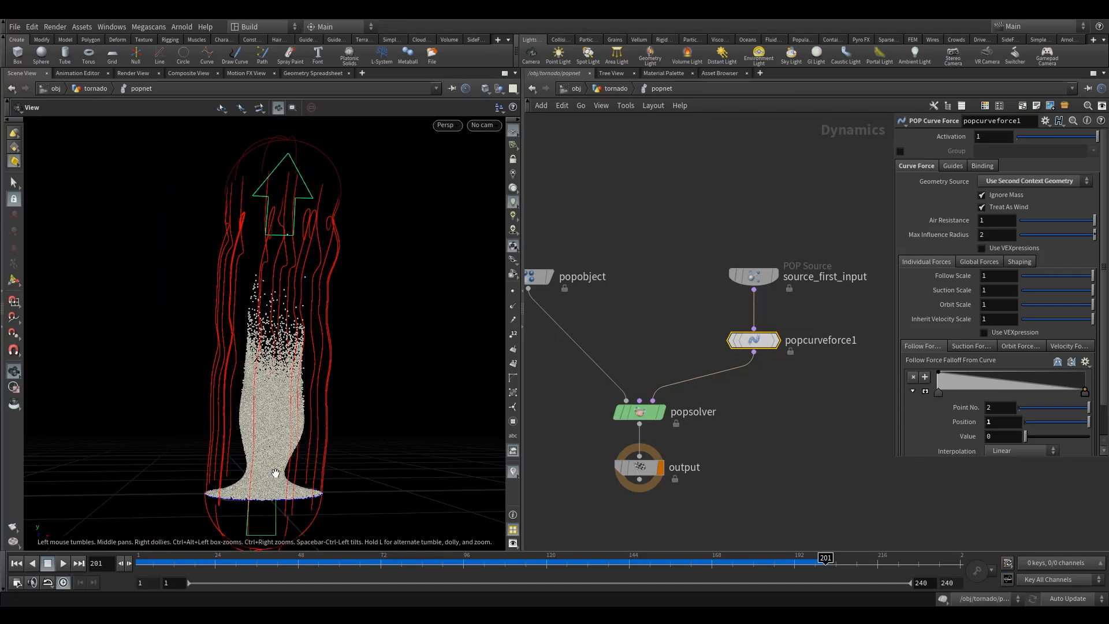
left_click(267, 561)
key("ctrl+Up")
- Set the curve force's Suction Scale, Orbit Scale and Inherit Velocity Scale to 0
left_click_drag(1044, 290, 1018, 303)
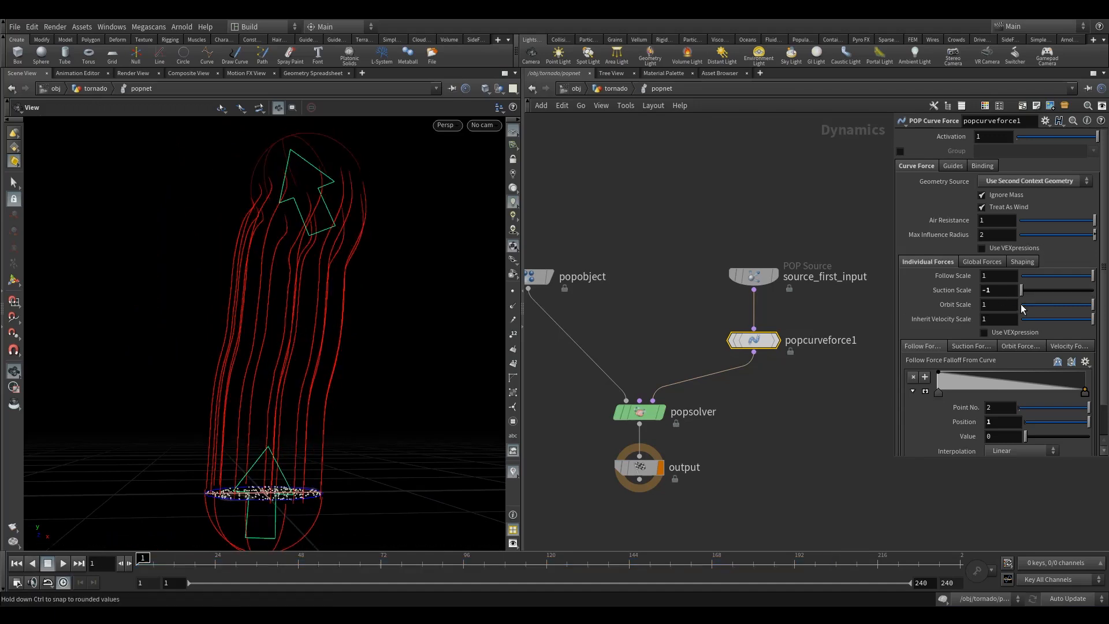
type("0")
left_click_drag(1001, 319, 827, 338)
type("0")
key("Return")
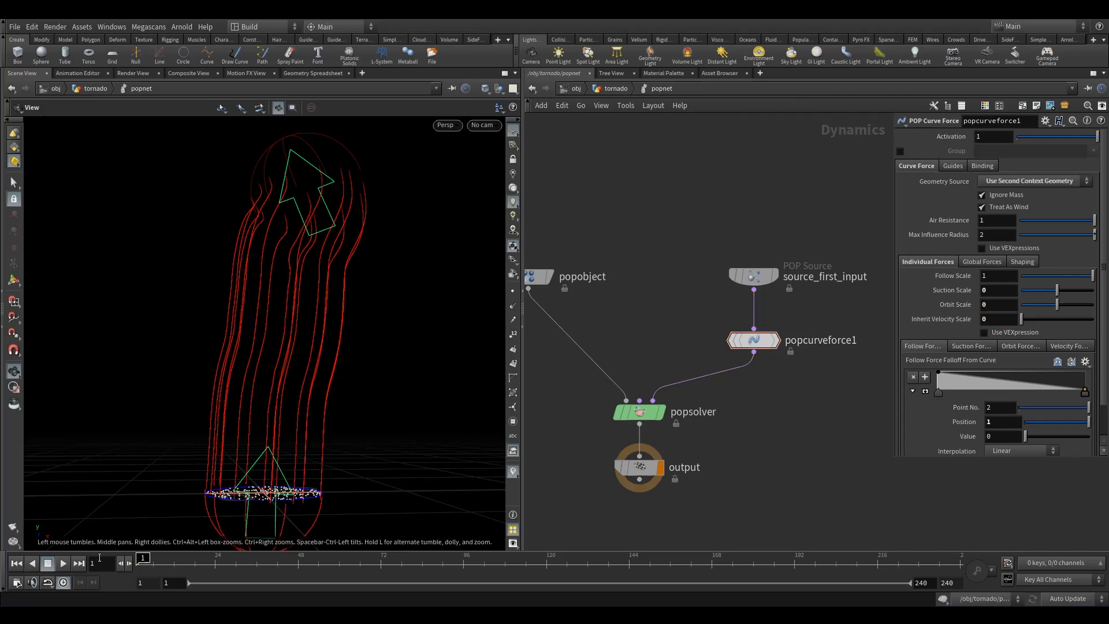
- Play the simulation with only the follow force active and return to the first frame
left_click(64, 563)
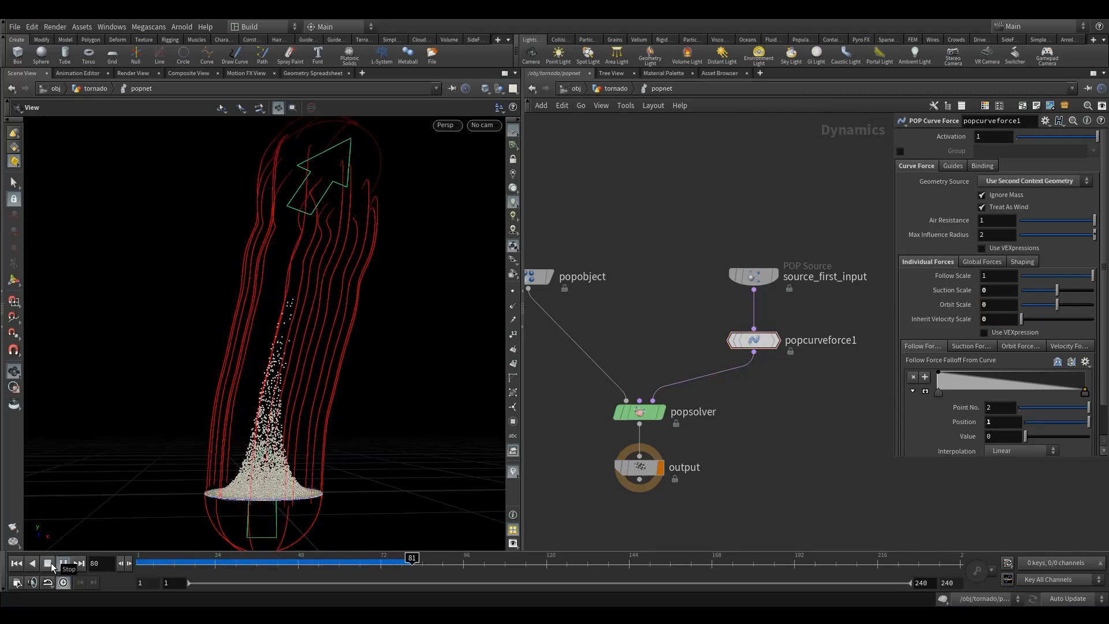
left_click(49, 563)
left_click(17, 563)
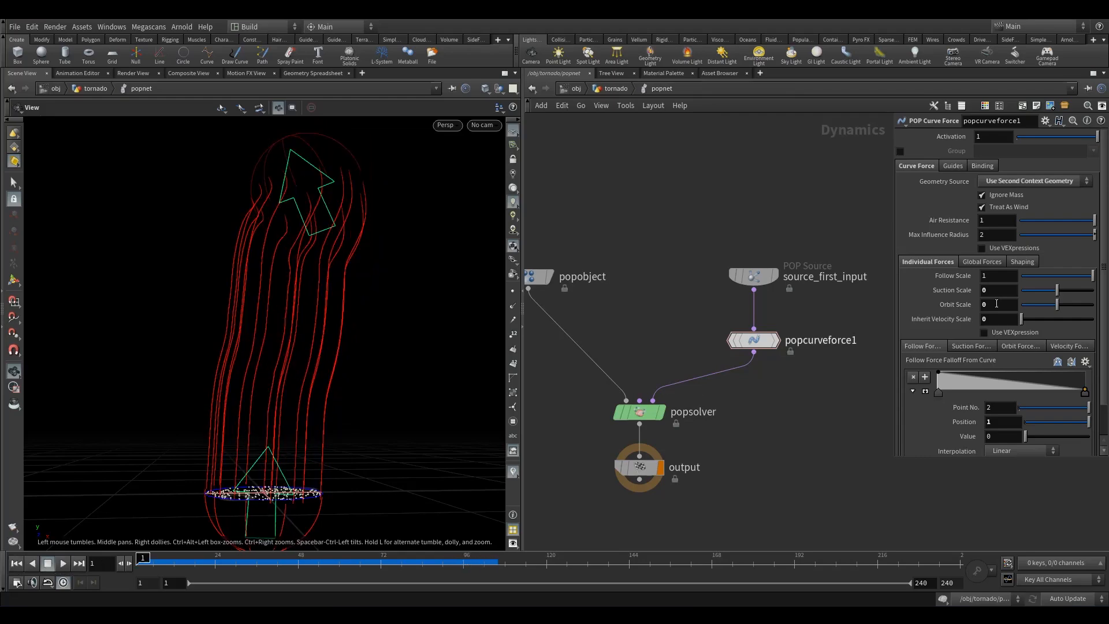
- Set the curve force's Suction Scale to 1
type("1")
key("Return")
left_click_drag(329, 388, 358, 430)
right_click_drag(358, 430, 364, 437)
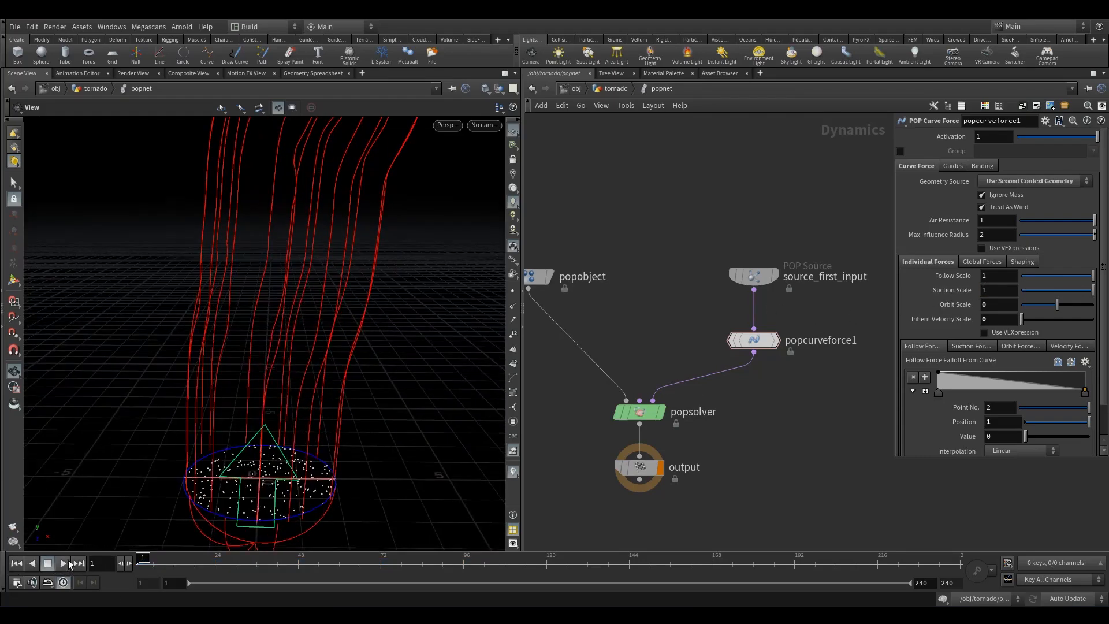
- Play the simulation with suction enabled, examine the particle stream from several angles, and return to the first frame
left_click(63, 564)
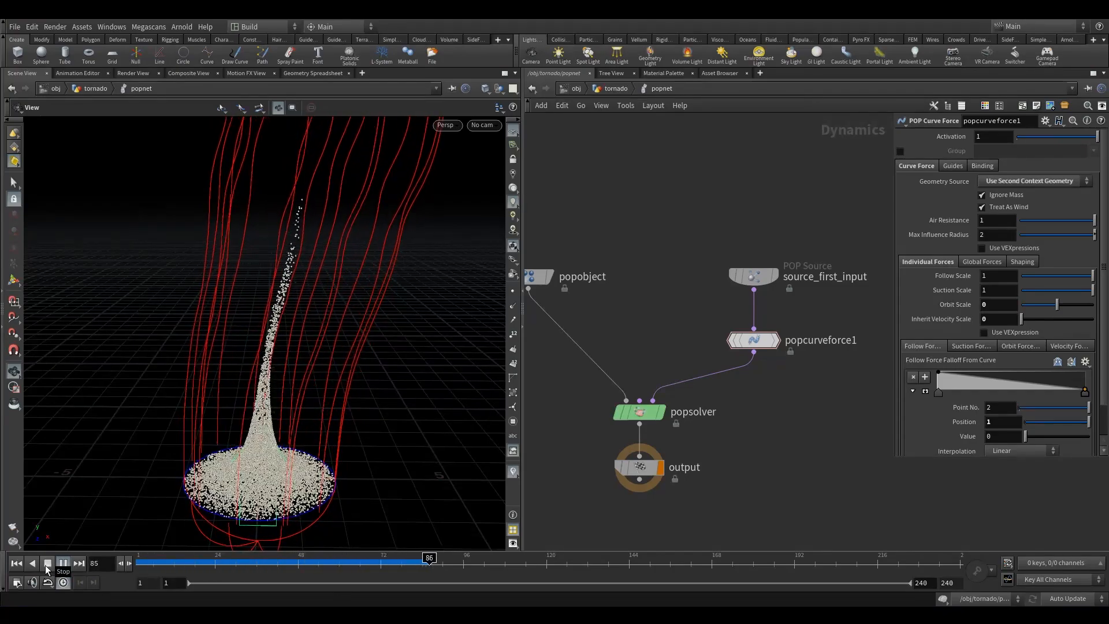
left_click(48, 565)
left_click_drag(257, 423, 272, 345)
left_click_drag(259, 278, 290, 327)
left_click_drag(392, 335, 303, 277)
right_click_drag(303, 278, 283, 406)
left_click_drag(283, 406, 250, 386)
left_click_drag(157, 563, 136, 563)
- Set the curve force's Orbit Scale to 1
left_click_drag(995, 307, 958, 310)
left_click_drag(347, 373, 319, 472)
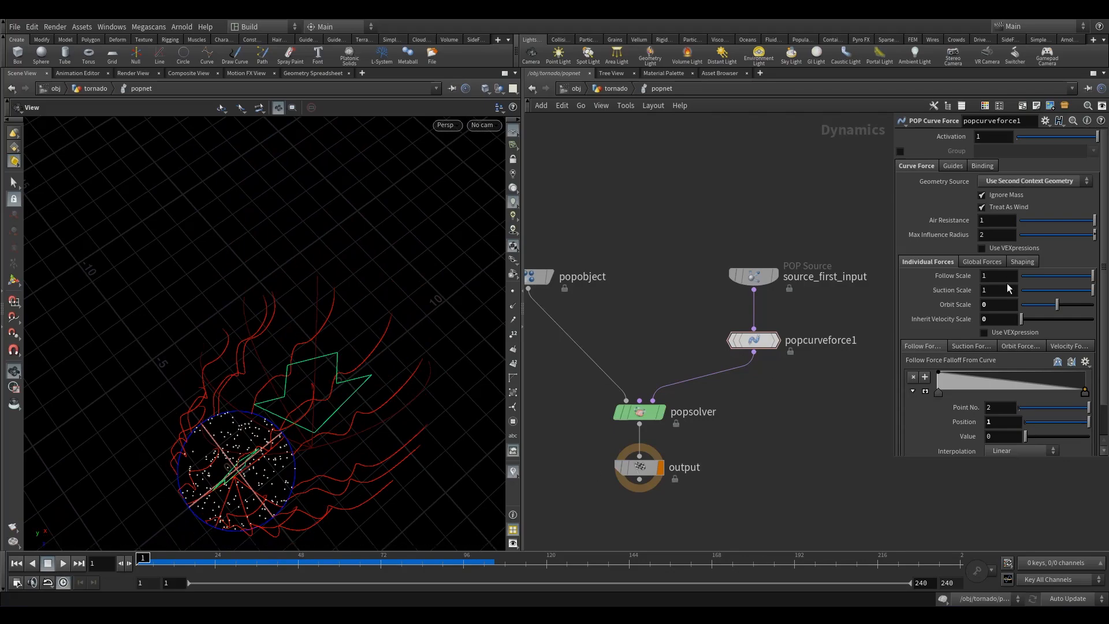
key("Return")
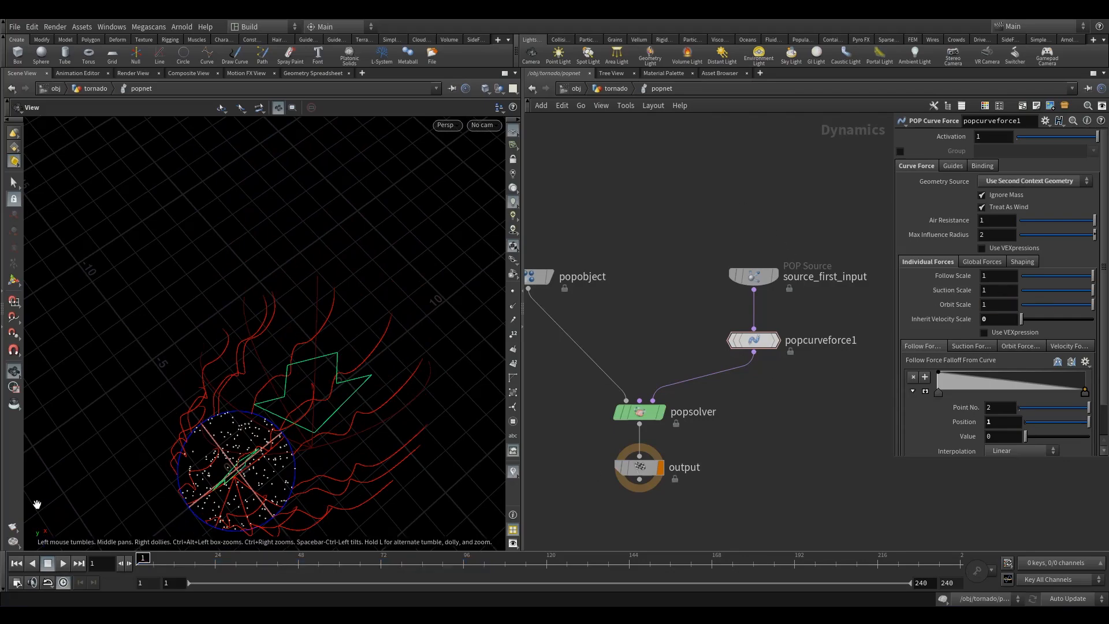
- Play the simulation with the orbit force enabled, examine the swirling particles from several angles, and return to the first frame
left_click(63, 563)
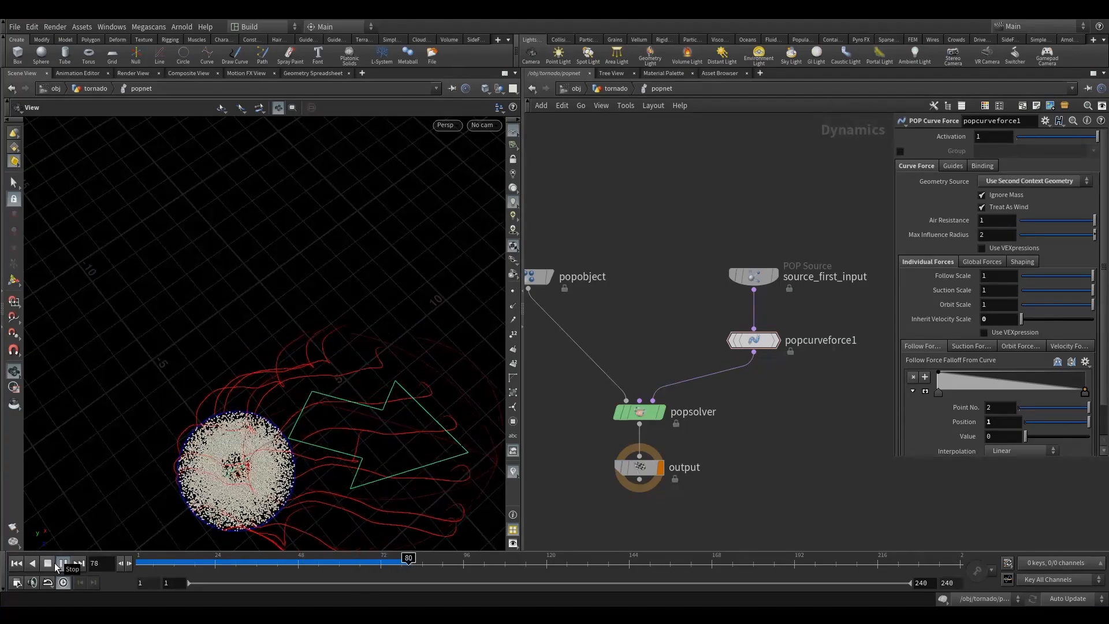
left_click(55, 564)
left_click_drag(260, 404, 278, 376)
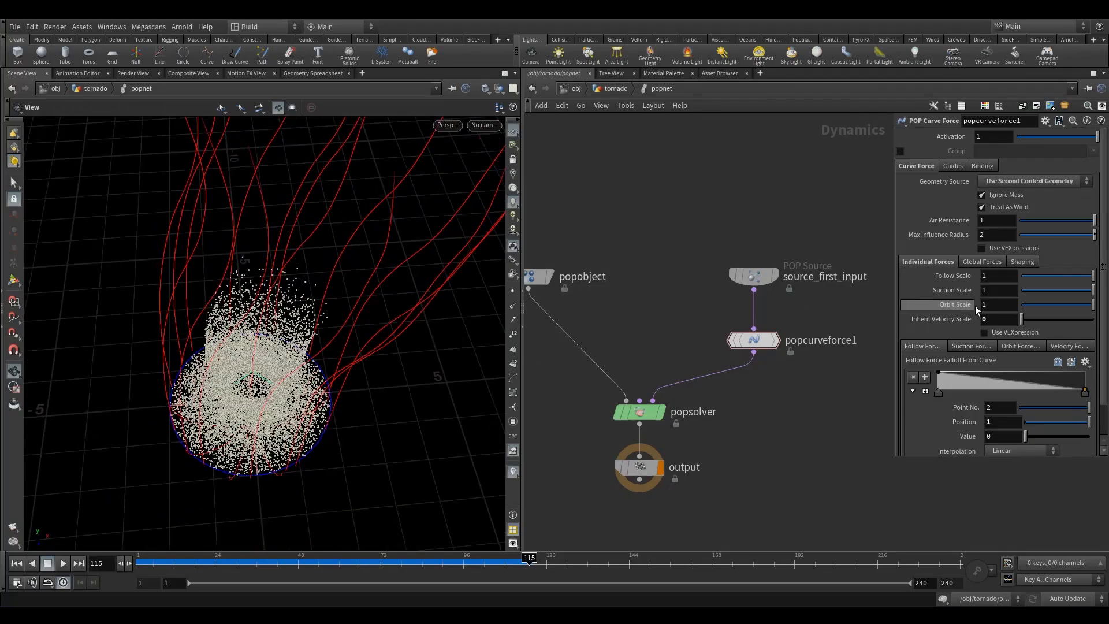
left_click_drag(400, 321, 439, 312)
left_click_drag(332, 381, 272, 404)
left_click(62, 564)
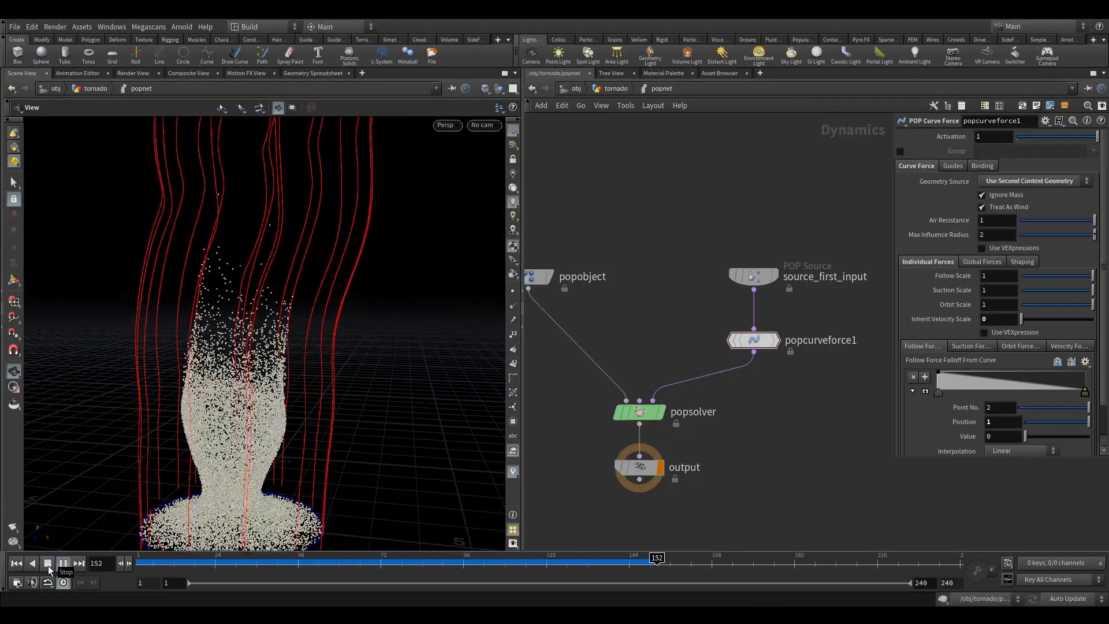
left_click(48, 564)
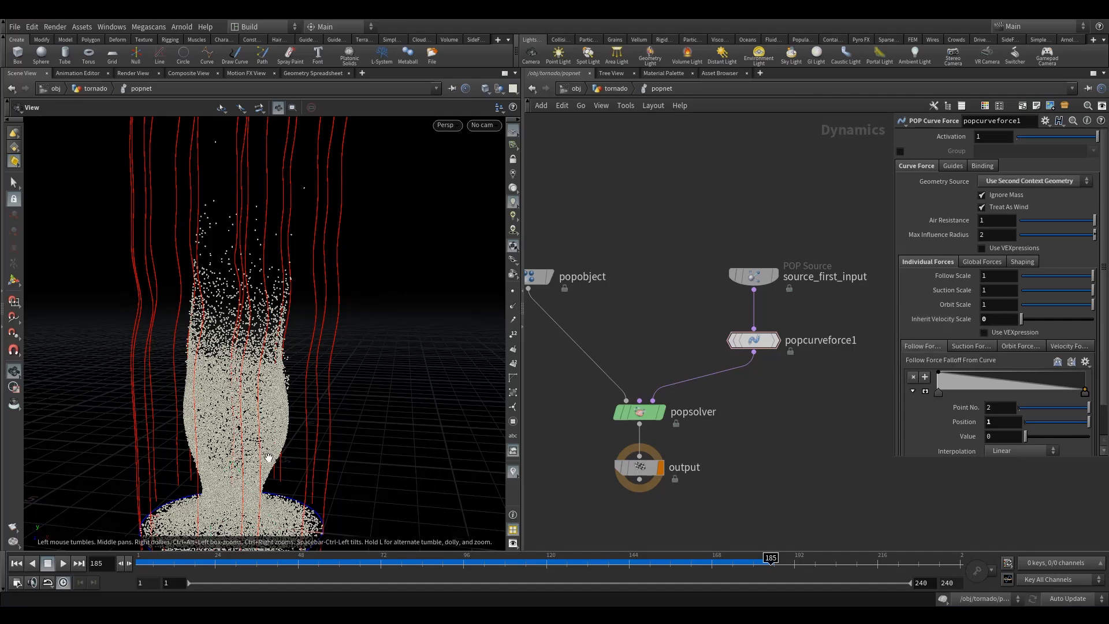
left_click_drag(155, 560, 138, 561)
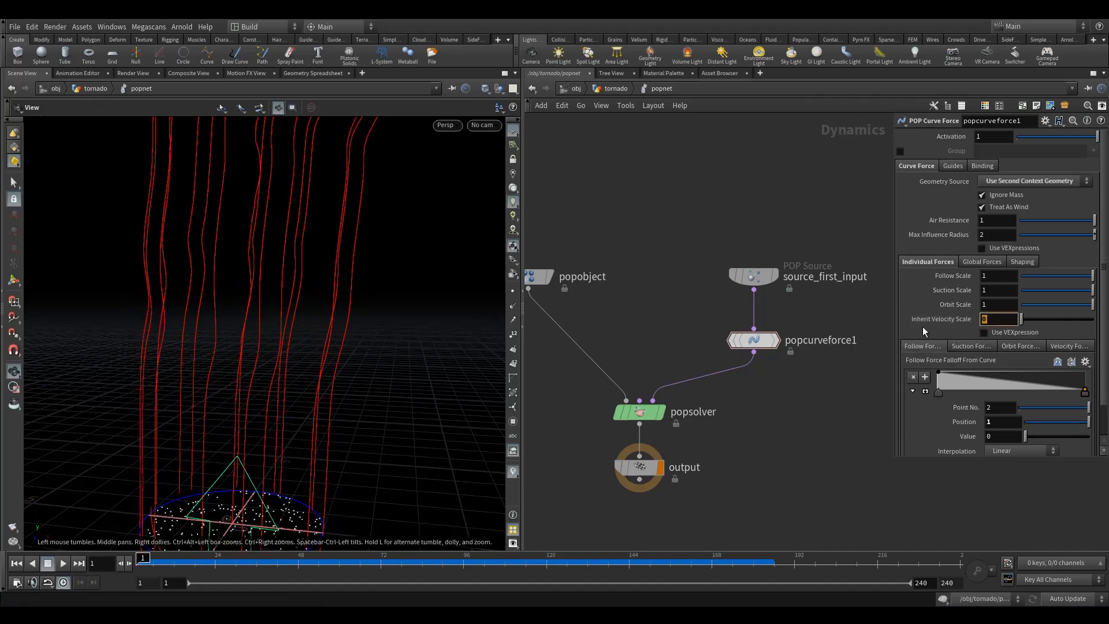
- Try an Inherit Velocity Scale of 20, play the simulation with it, and return to the first frame
type("0")
key("Return")
left_click_drag(251, 401, 258, 435)
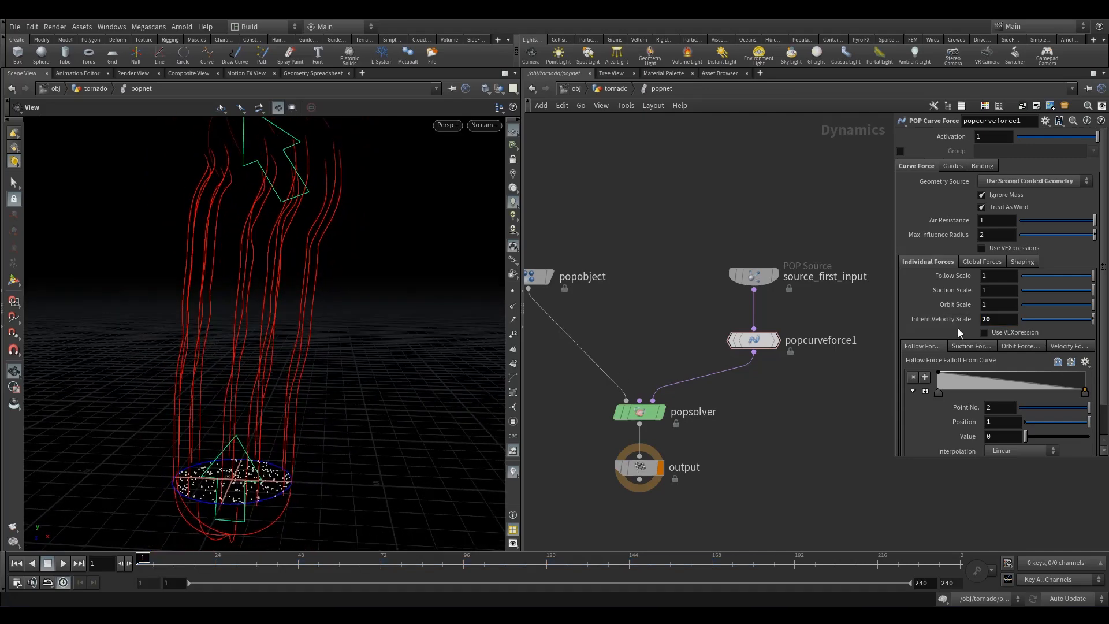
left_click(63, 563)
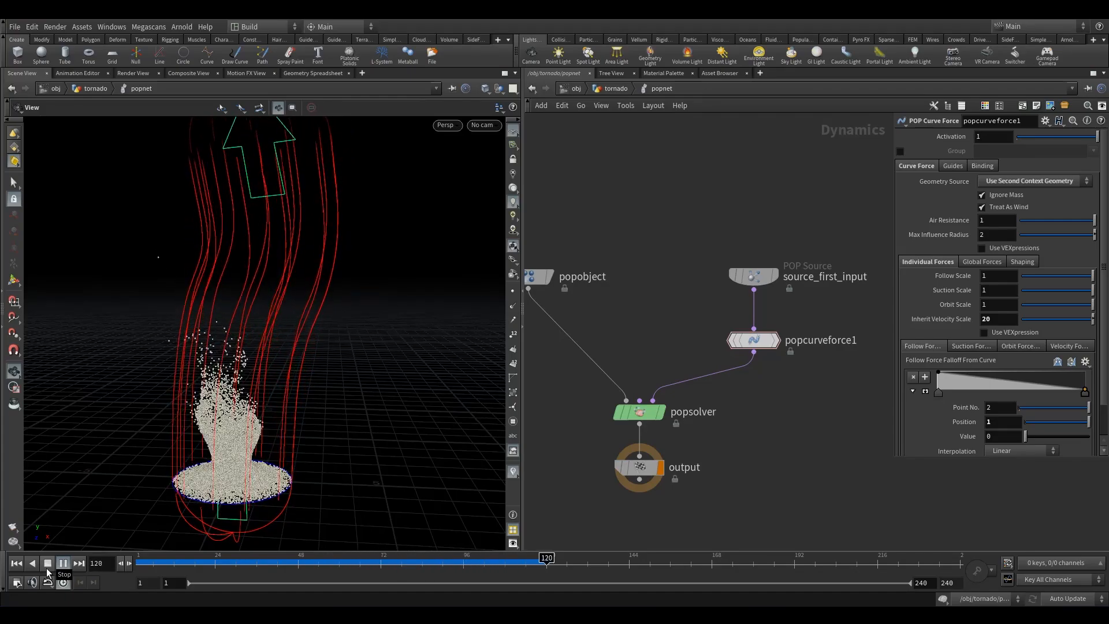
left_click(48, 567)
left_click_drag(128, 487, 221, 539)
left_click(16, 563)
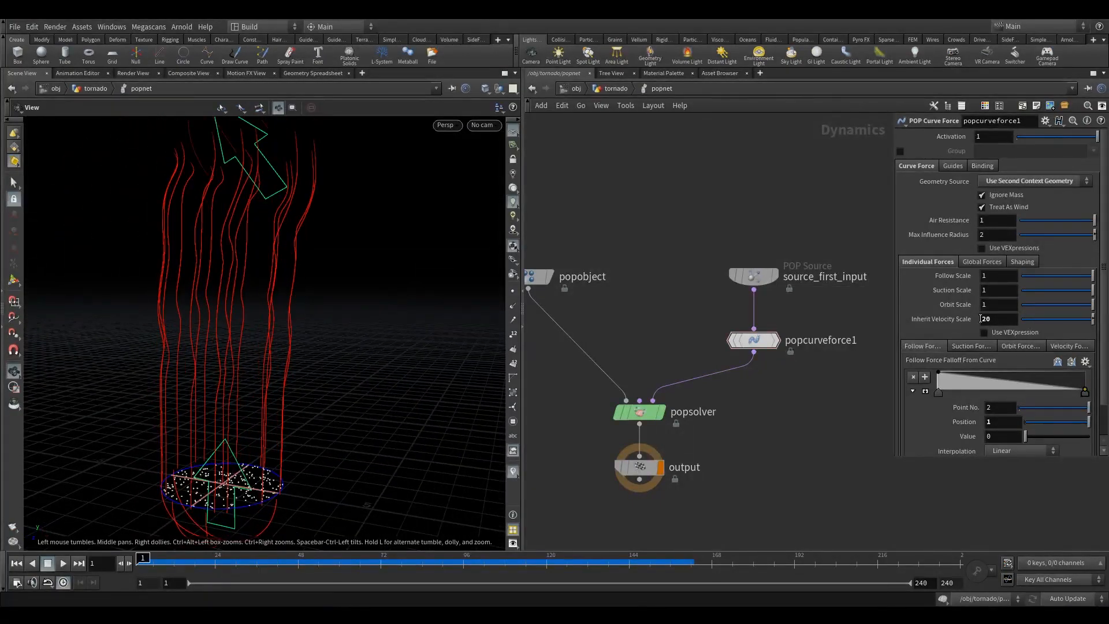
- Set the curve force's Inherit Velocity Scale to 1
key("Return")
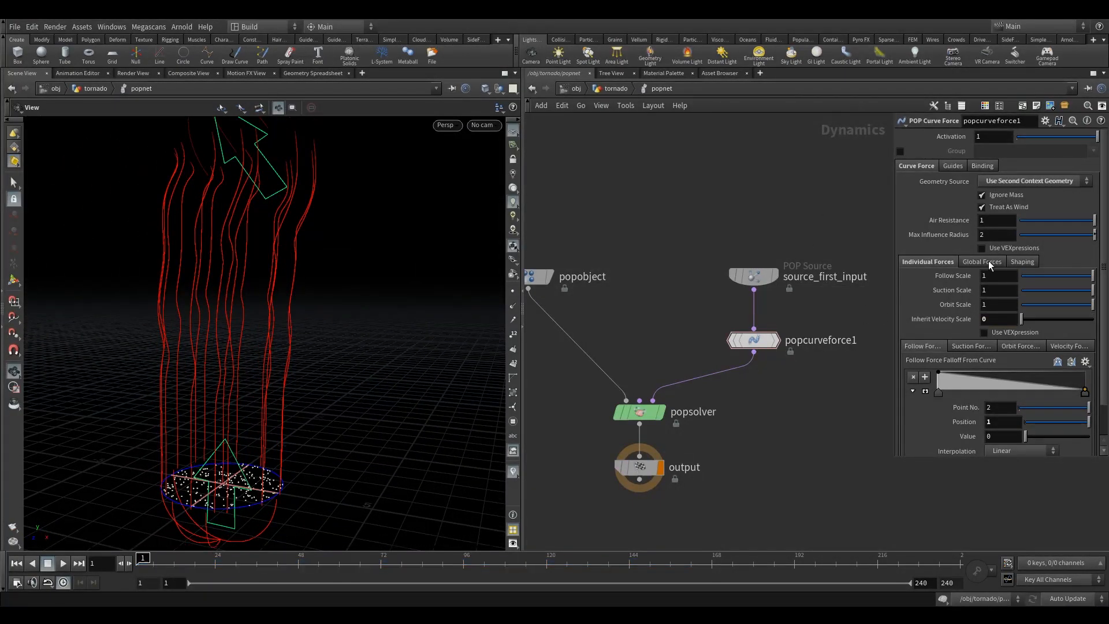
type("1")
key("Return")
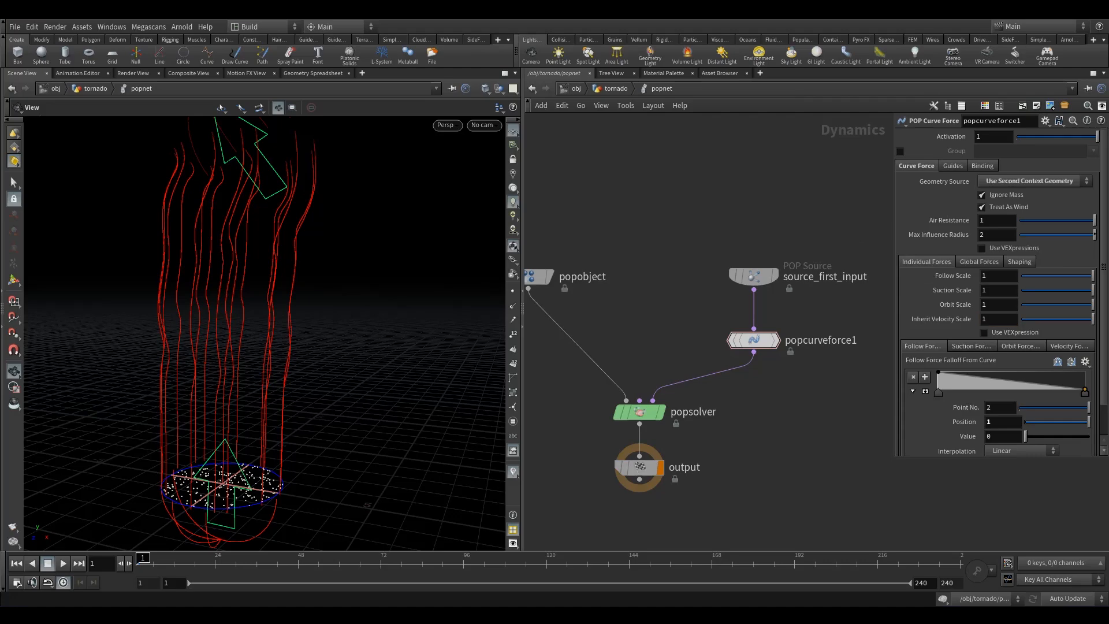
- Play the simulation with all four force scales at 1, stop it, and examine the particles against the guide curves from above
left_click(63, 563)
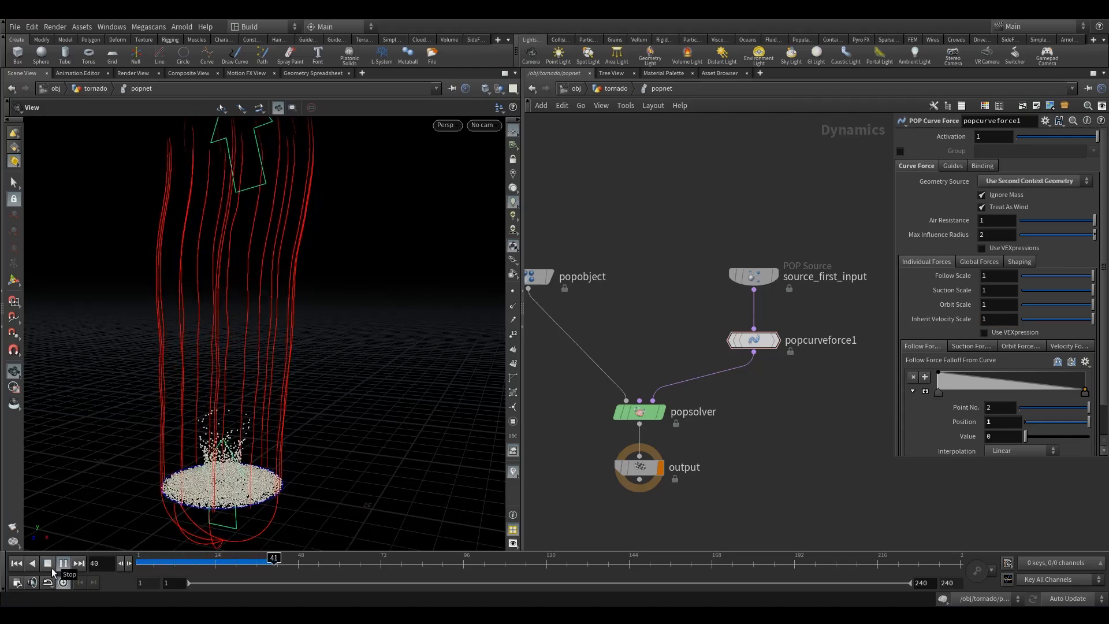
left_click(51, 567)
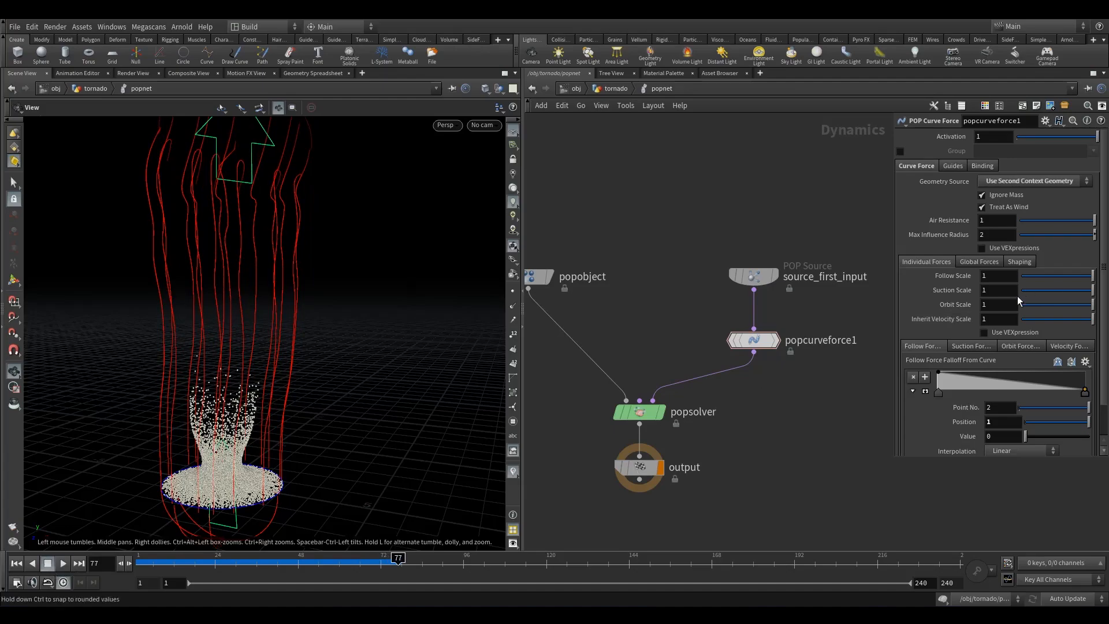
left_click_drag(200, 312, 199, 381)
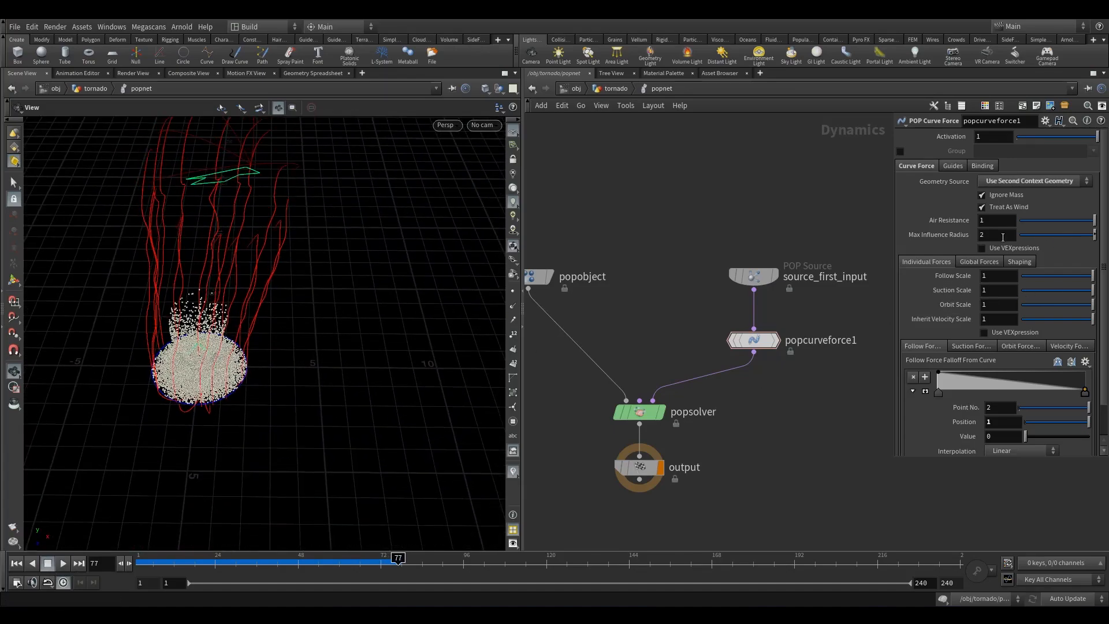
left_click_drag(316, 291, 326, 334)
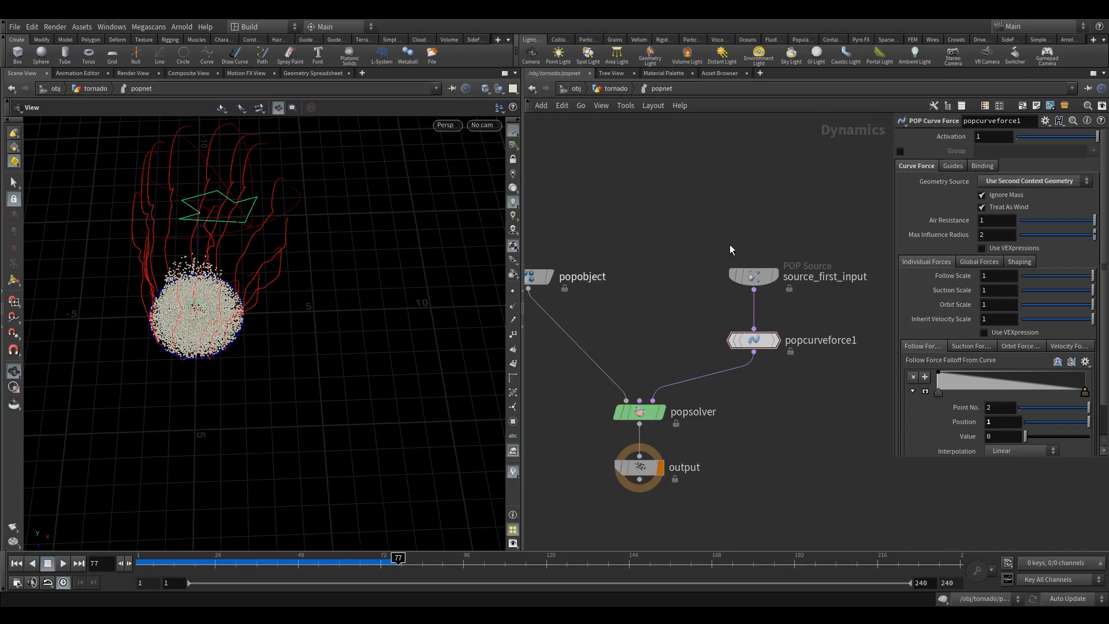
- Set the curve force's Max Influence Radius to 2.5, play the simulation to check it, and return to the first frame
middle_click_drag(1014, 237, 1049, 246)
left_click_drag(200, 330, 206, 289)
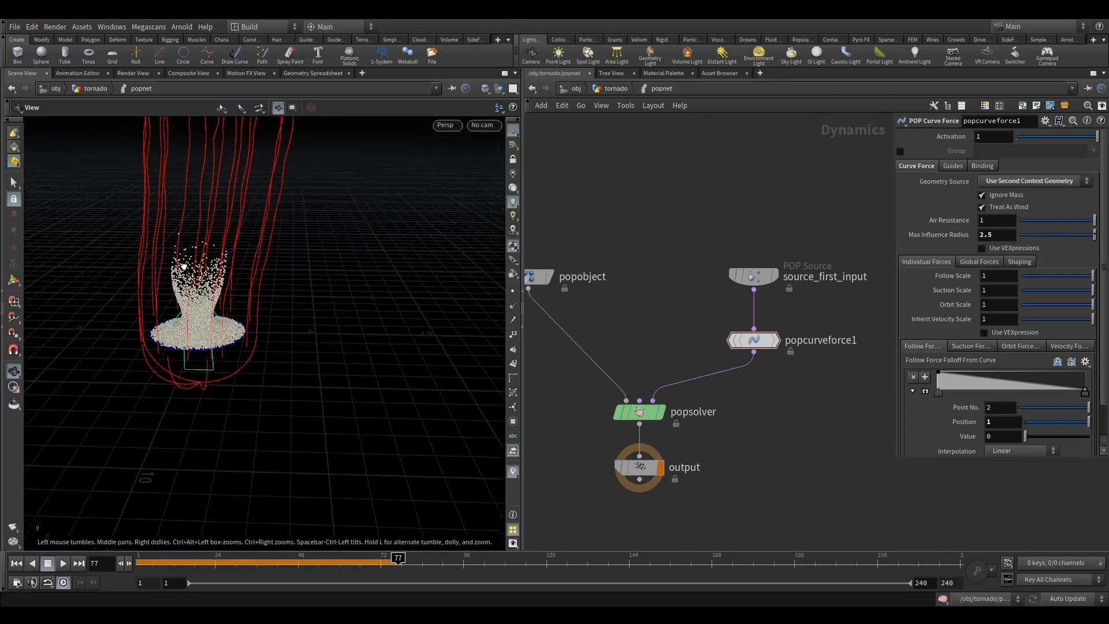
middle_click_drag(219, 352, 266, 417)
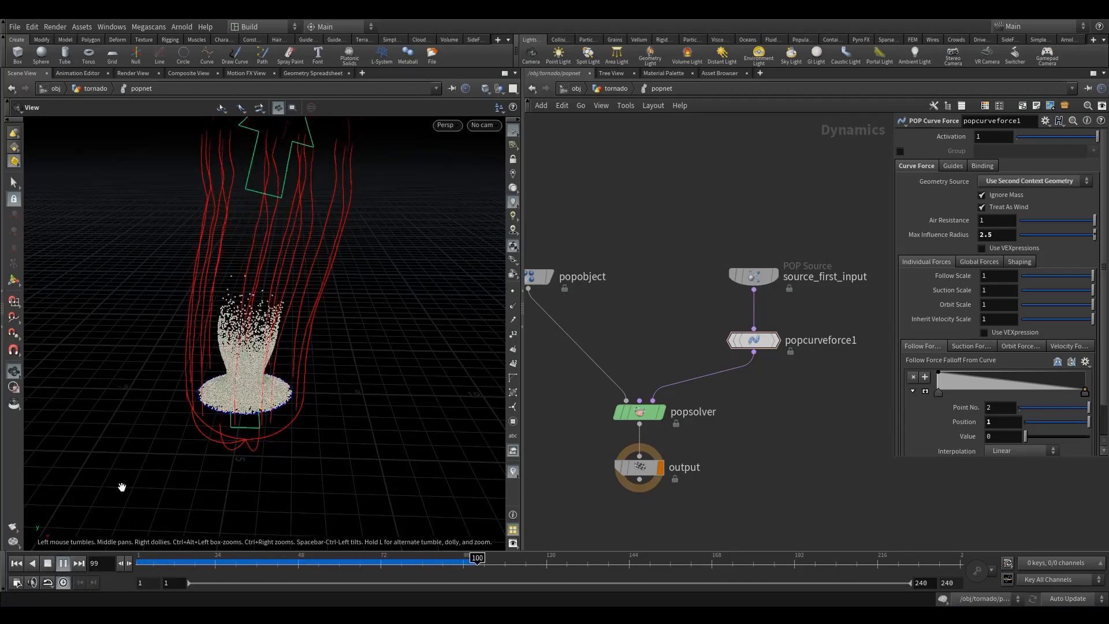
left_click_drag(92, 523, 416, 310)
scroll(416, 310, "up", 5)
left_click_drag(271, 390, 200, 458)
left_click(16, 563)
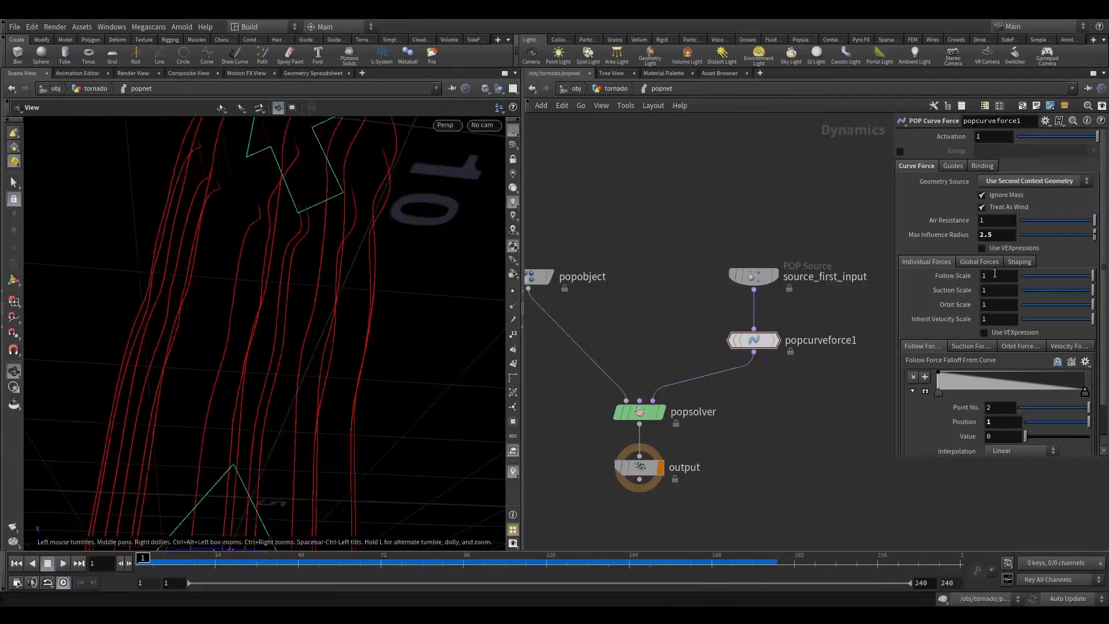
- Set the curve force's Follow Scale to 2, play the simulation, and return to the first frame
double_click(1000, 278)
left_click(811, 322)
double_click(1000, 278)
type("2")
key("Return")
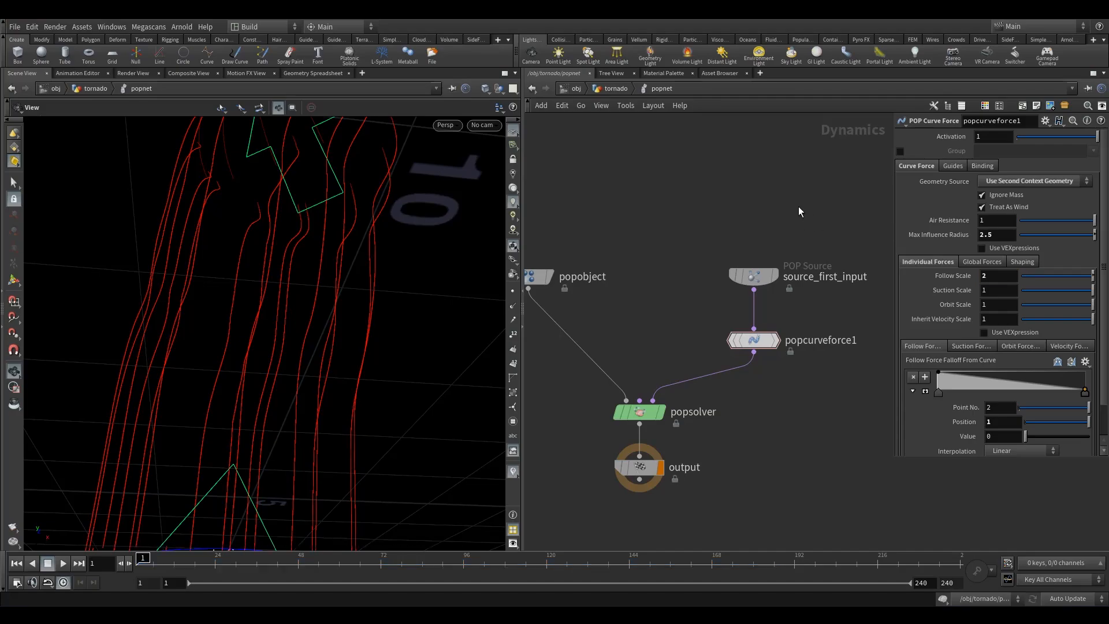
left_click(47, 564)
key("ctrl+Up")
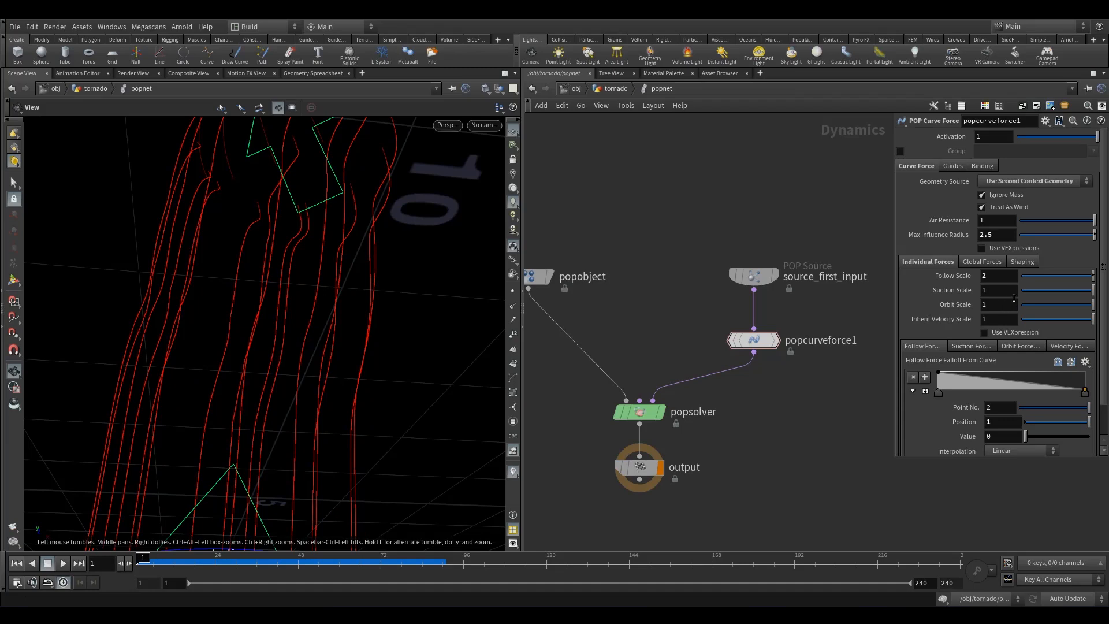
- Set the curve force's Orbit Scale to 5 after trying 10, play the simulation, and return to the first frame
type("0")
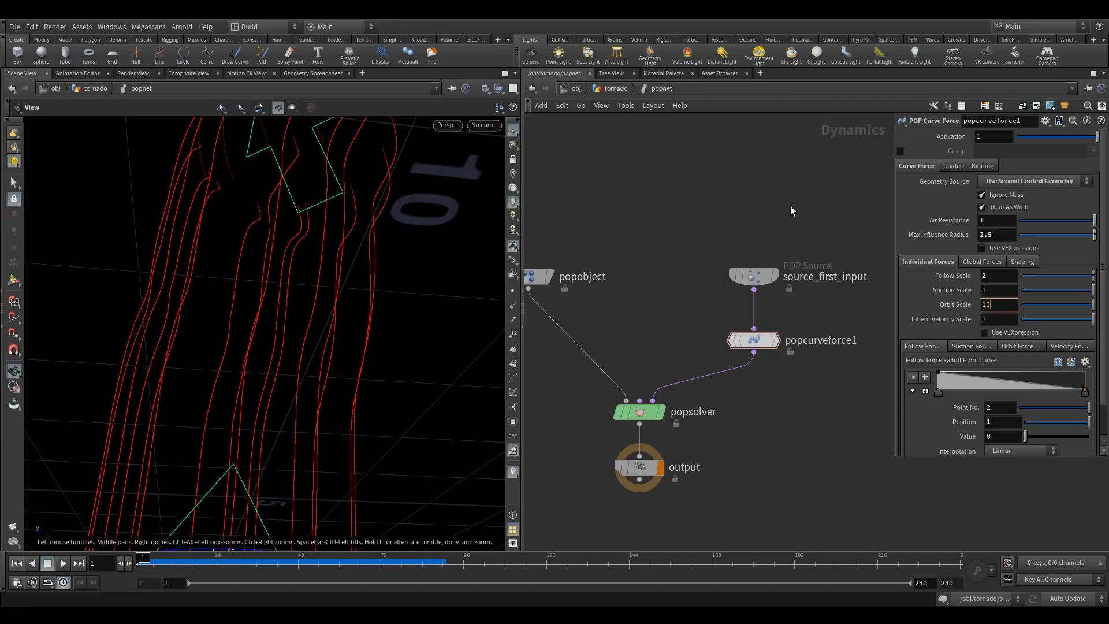
key("Return")
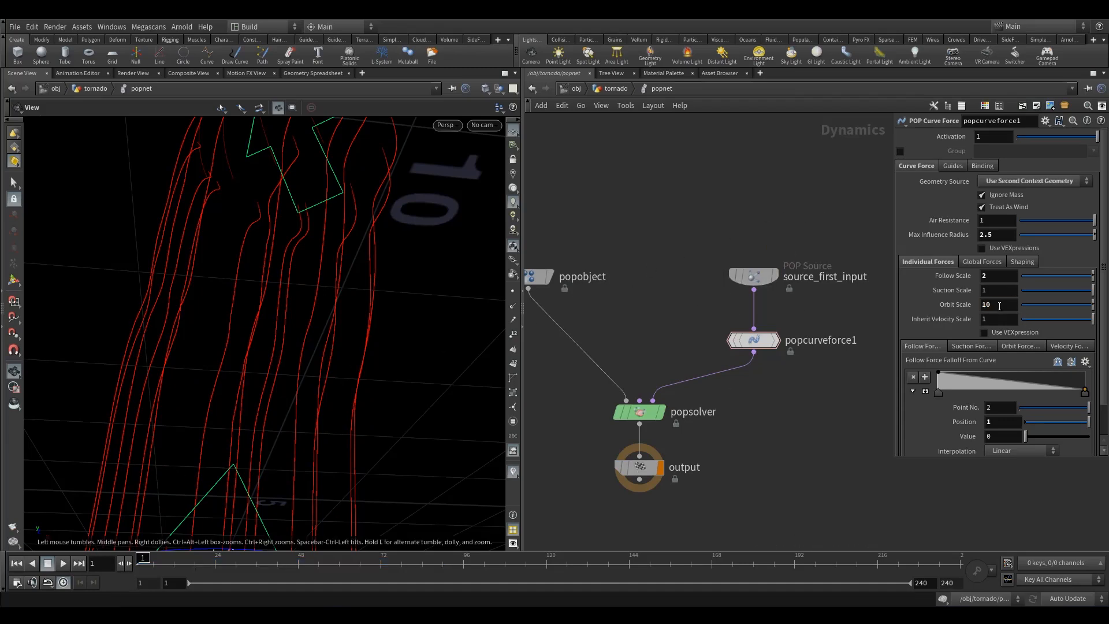
type("5")
key("Return")
left_click(62, 564)
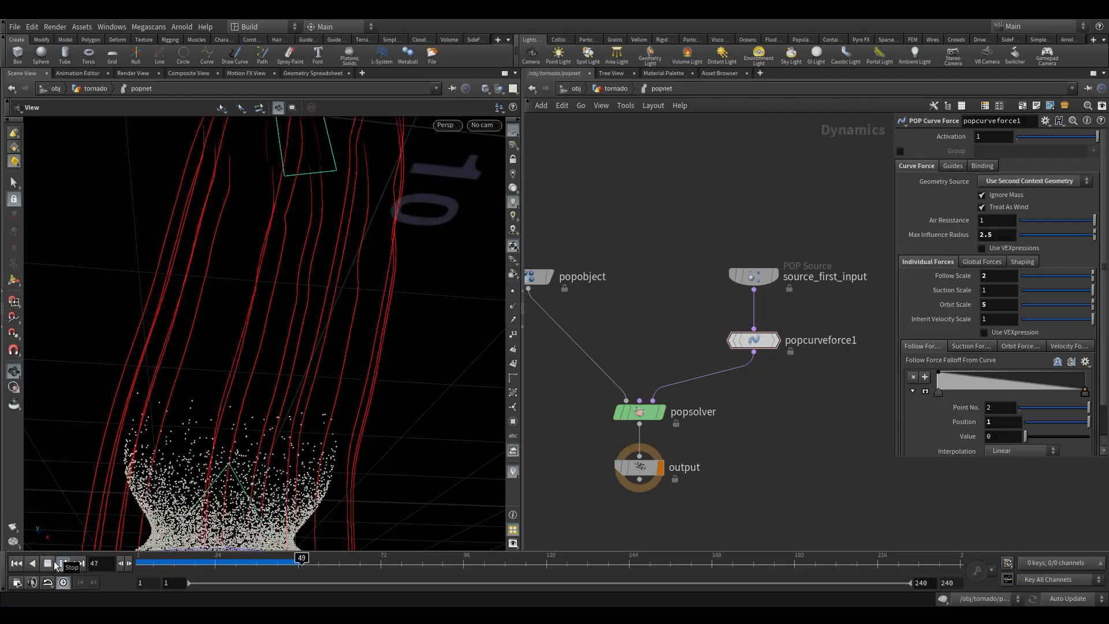
left_click(54, 560)
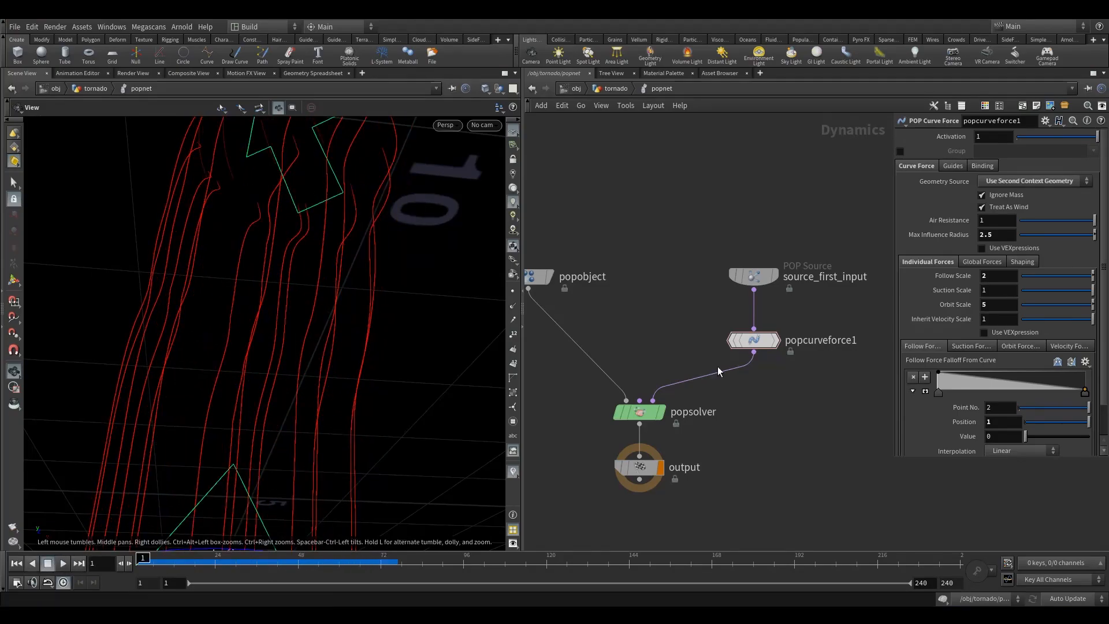
- Insert a POP Drag node between the source_first_input and popcurveforce1 nodes and line the nodes up vertically
left_click_drag(744, 283, 733, 223)
key("Tab")
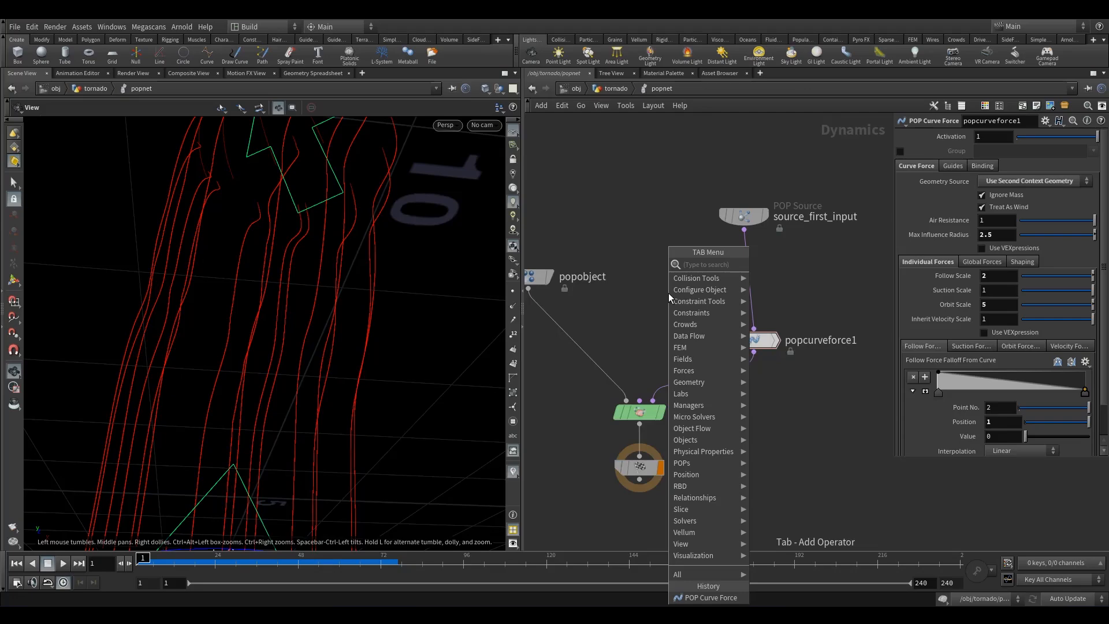
type("pop drag")
key("Return")
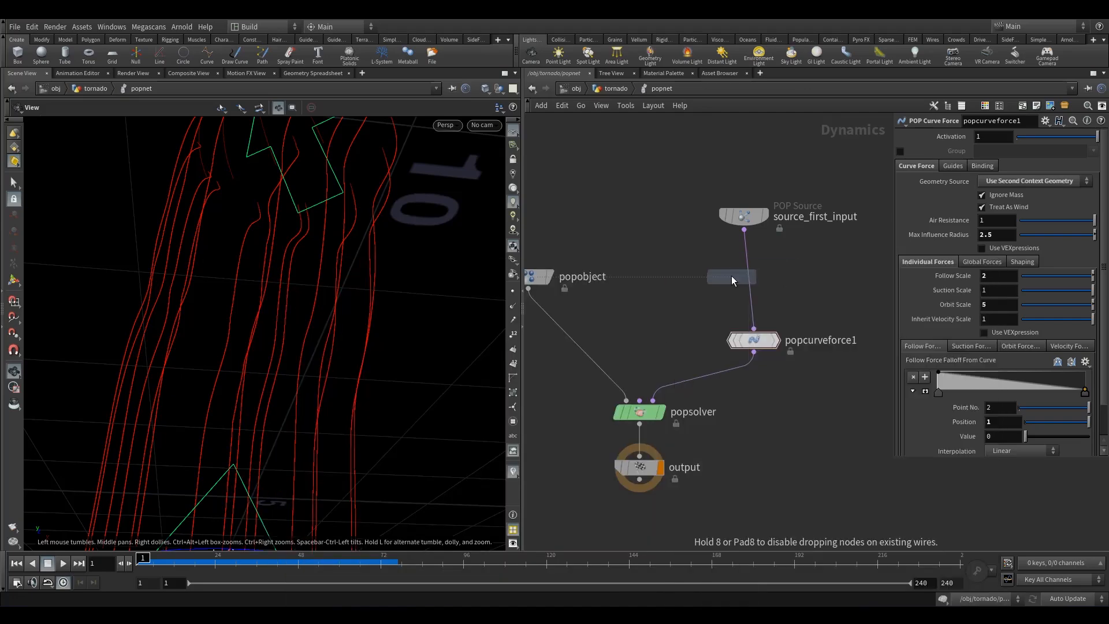
left_click(734, 276)
left_click_drag(744, 215, 754, 211)
left_click_drag(732, 277, 754, 266)
- Play the simulation with the drag node in place and return to the first frame
left_click(65, 563)
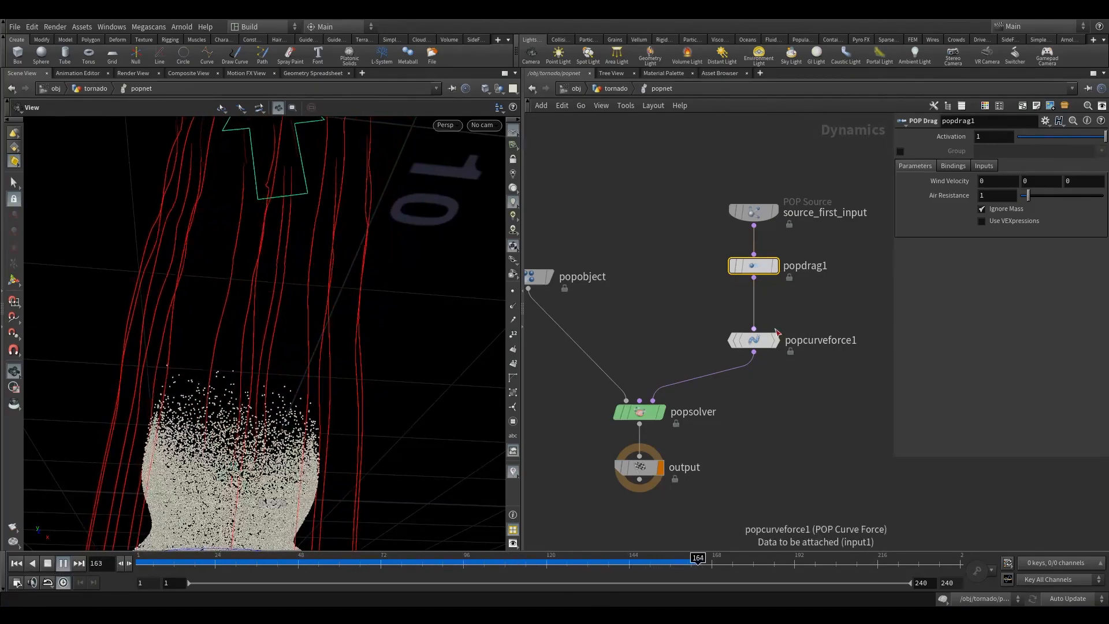
left_click(47, 564)
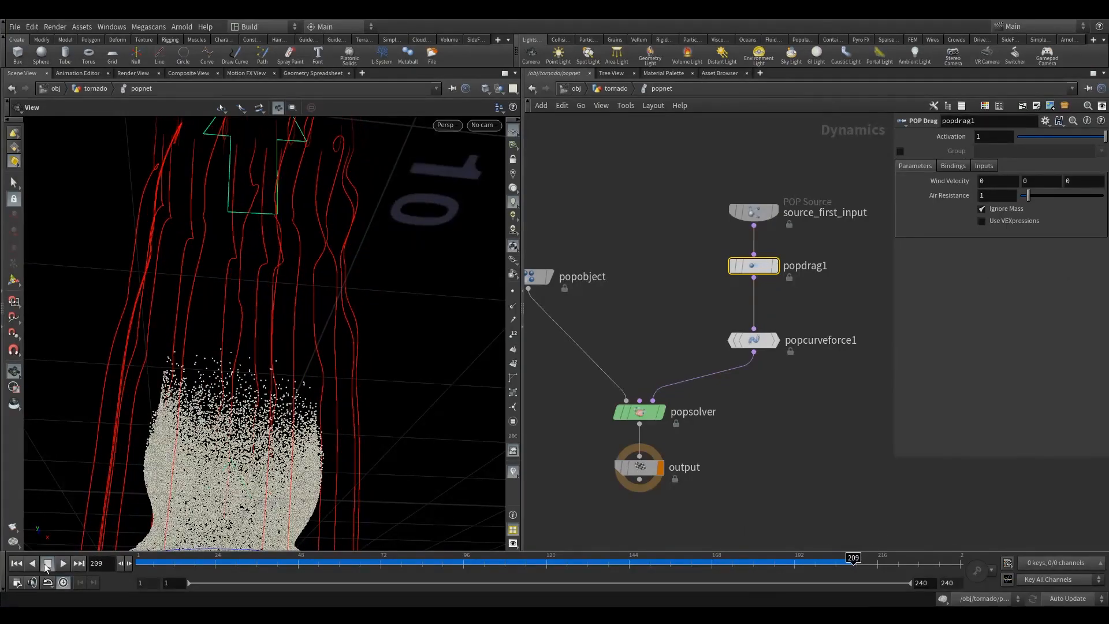
left_click(16, 563)
- Set the Follow Scale of popcurveforce1 to 5
left_click(772, 344)
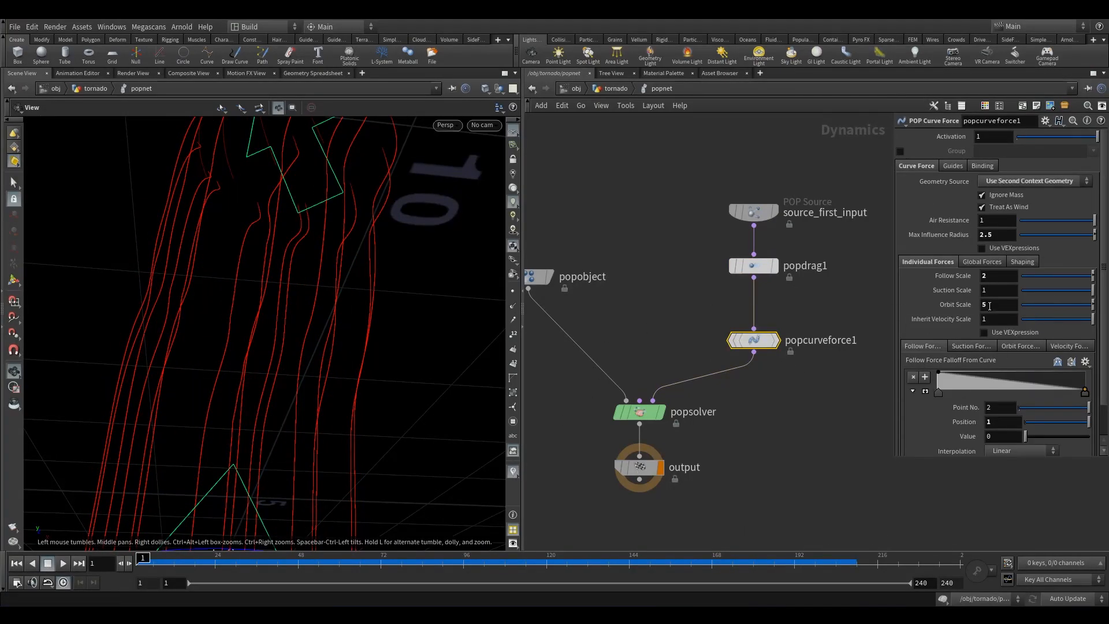
left_click(999, 276)
type("5")
left_click(697, 298)
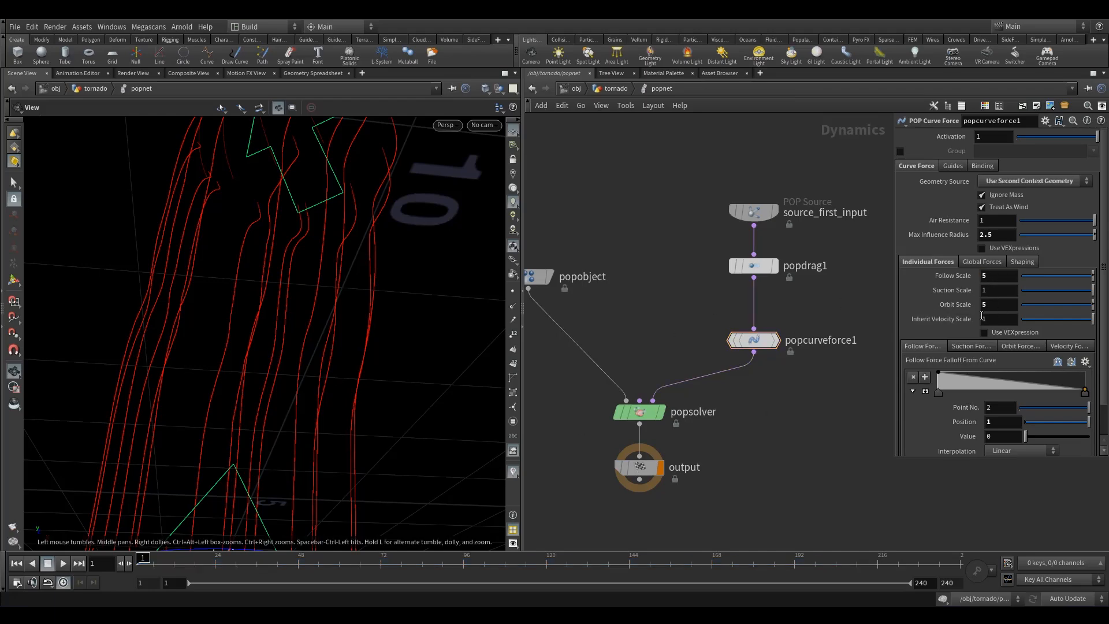
- Play the simulation with the stronger follow force, pausing to examine the particle column, and return to the first frame
left_click(64, 563)
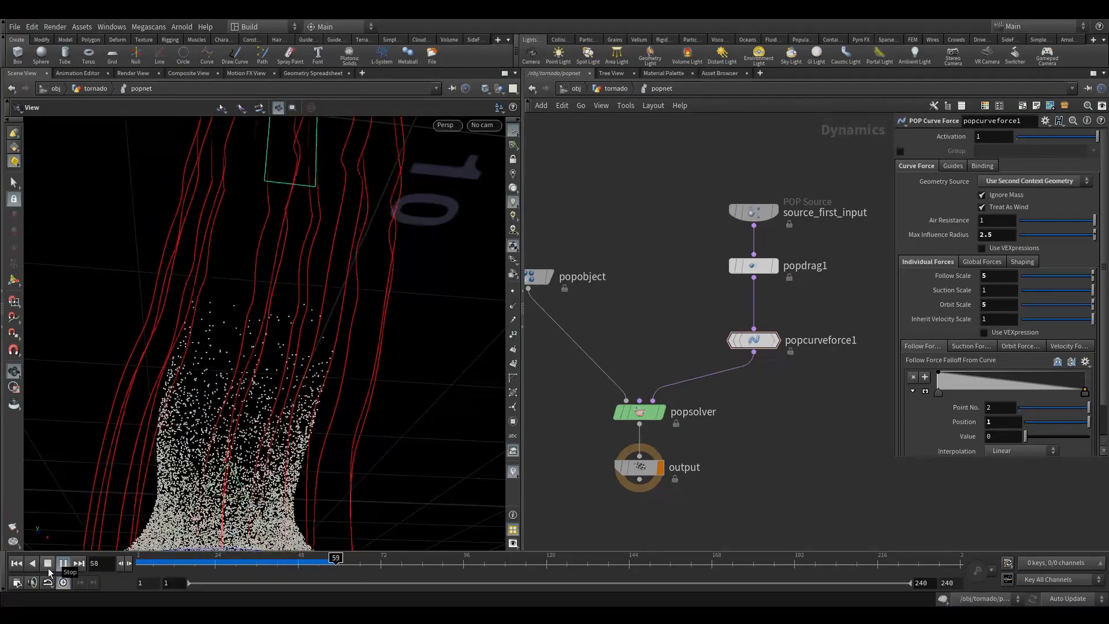
left_click(47, 565)
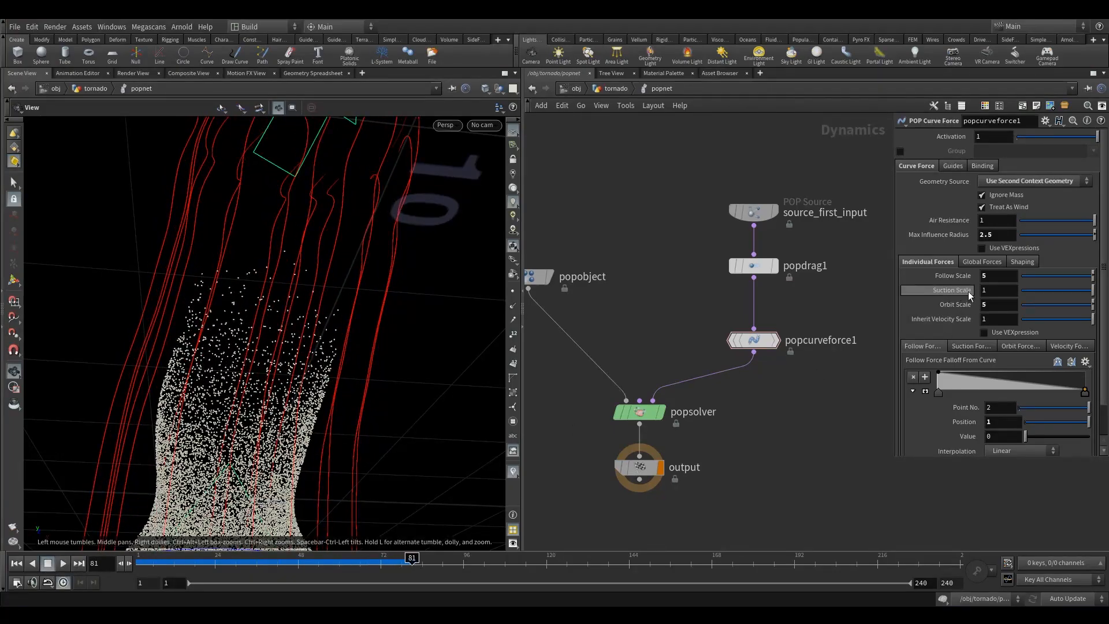
left_click(64, 563)
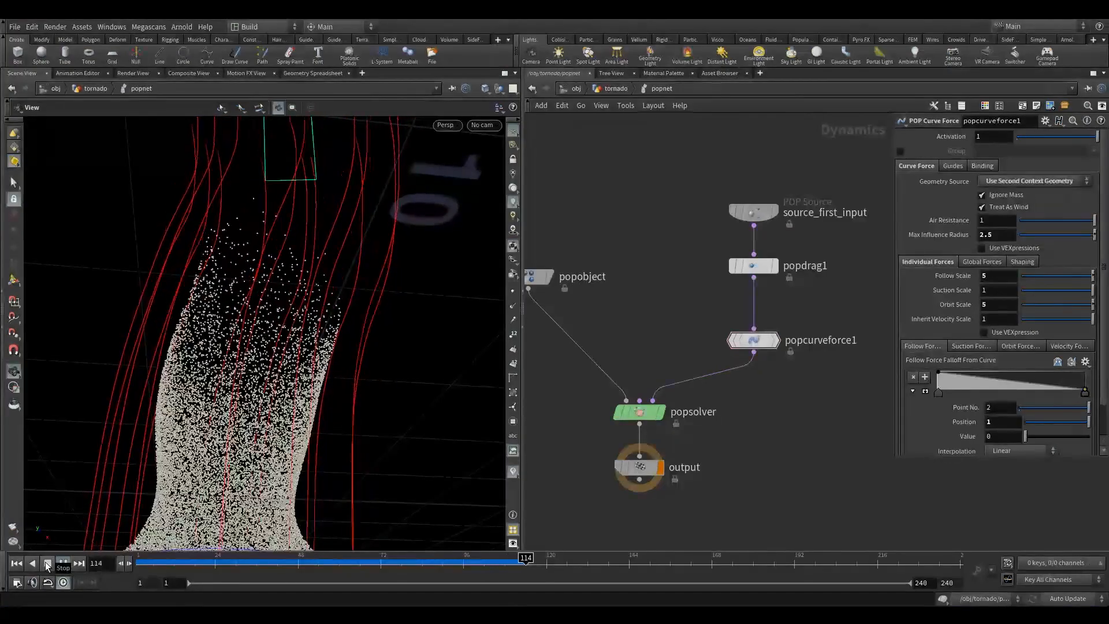
left_click(47, 565)
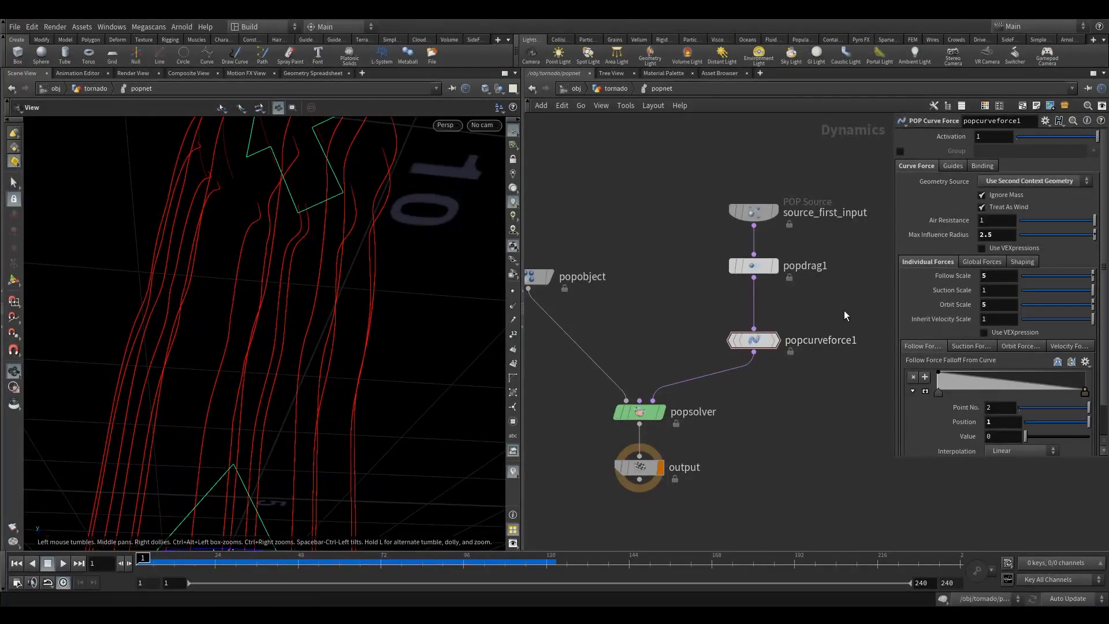
- Insert a POP Property node between popdrag1 and popcurveforce1, spreading the upper nodes apart to make room
left_click_drag(753, 212, 753, 162)
left_click_drag(753, 264, 753, 224)
left_click(63, 562)
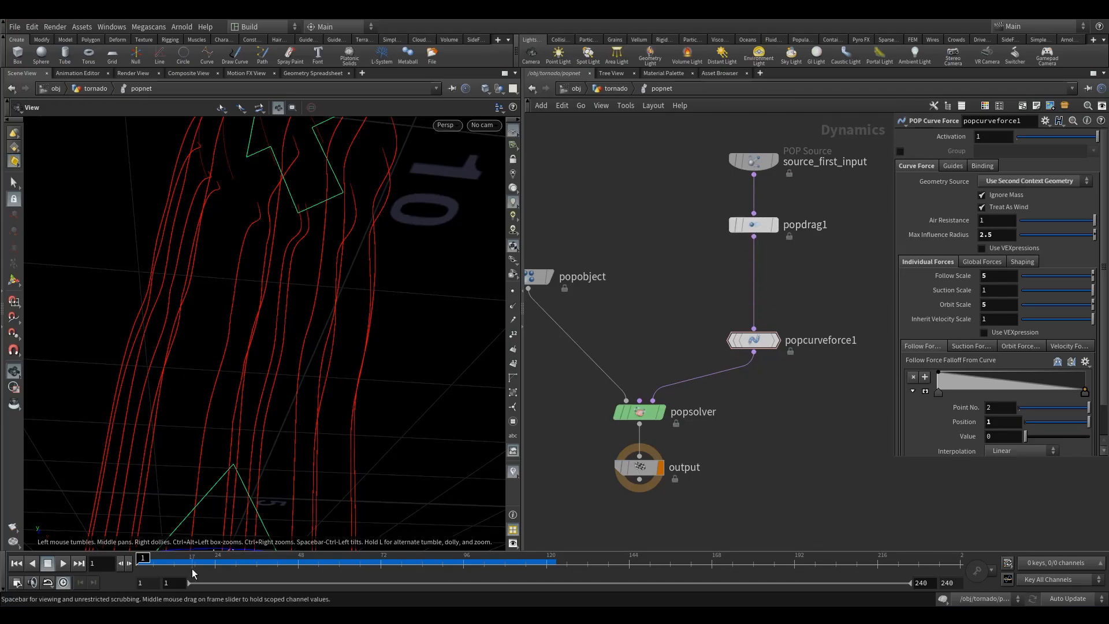
key("ctrl+Up")
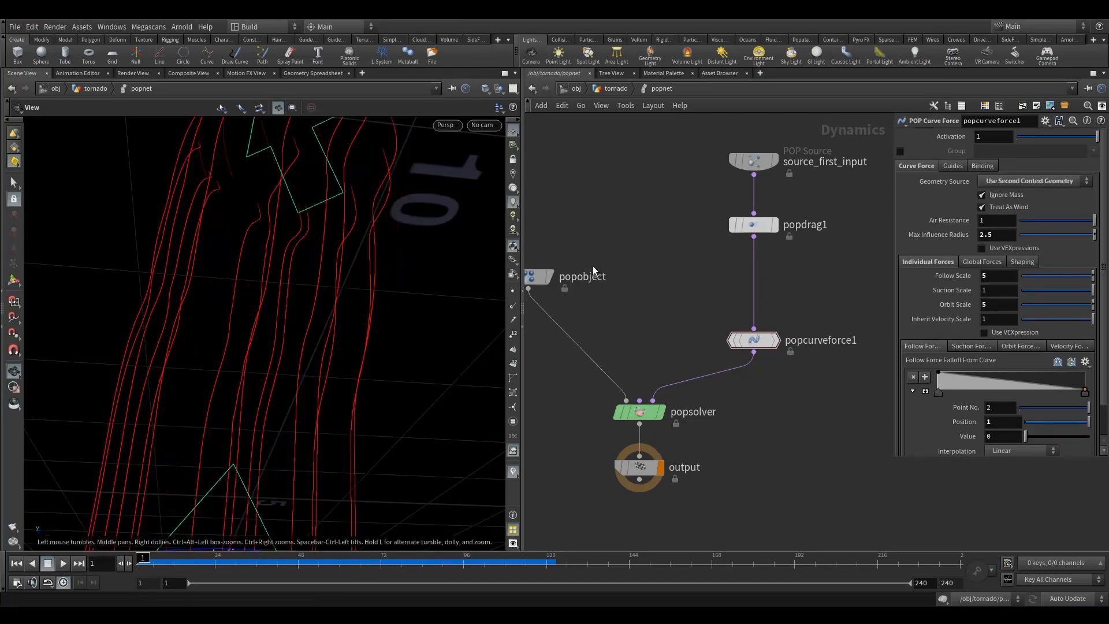
middle_click_drag(716, 276, 689, 302)
key("Tab")
type("popp")
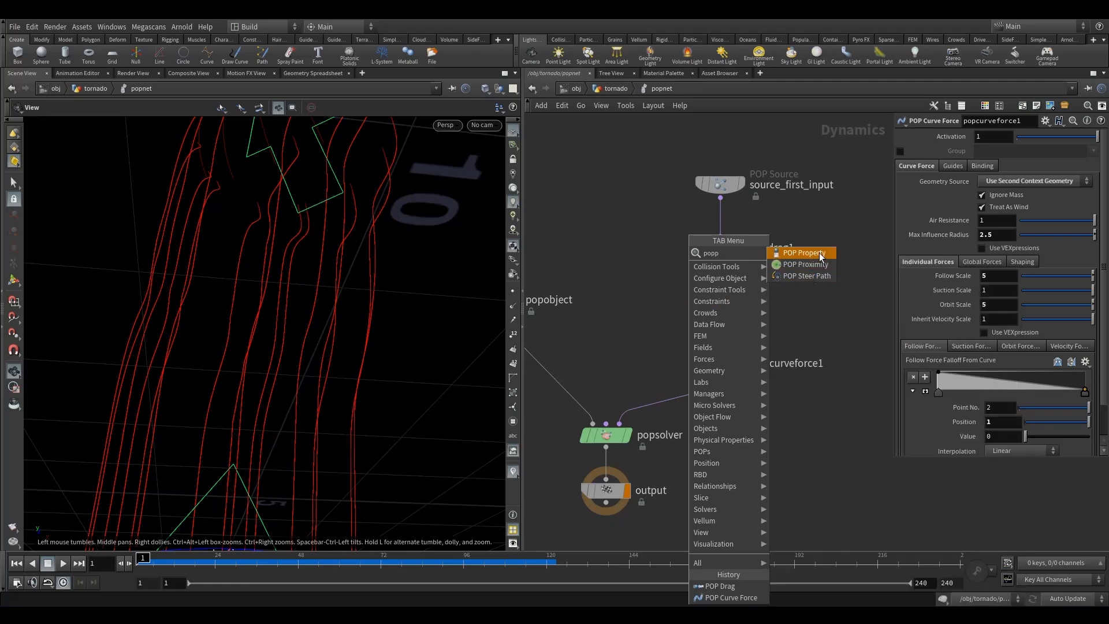
left_click(804, 252)
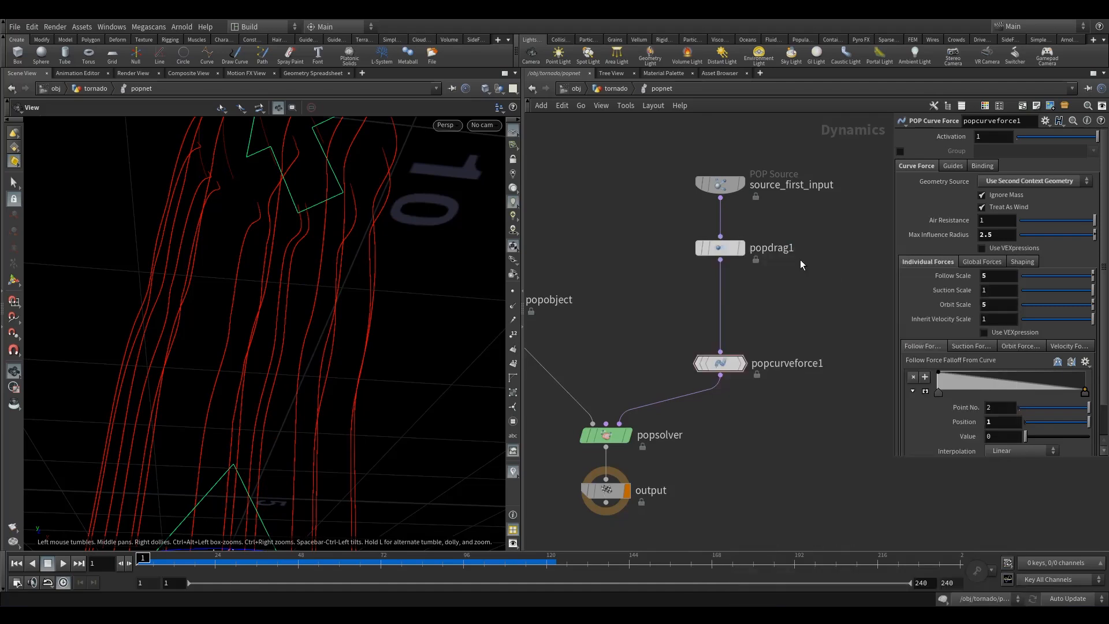
left_click(725, 315)
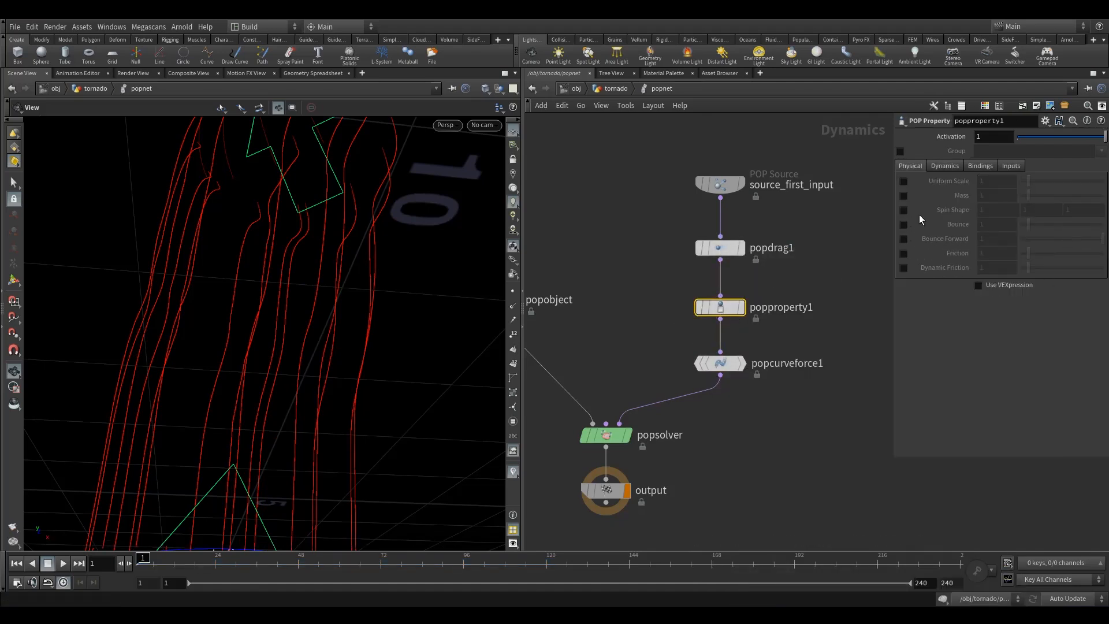
- Enable Mass on popproperty1 and turn on its VEXpression with the Randomize Mass preset
left_click(903, 195)
left_click_drag(722, 309, 723, 305)
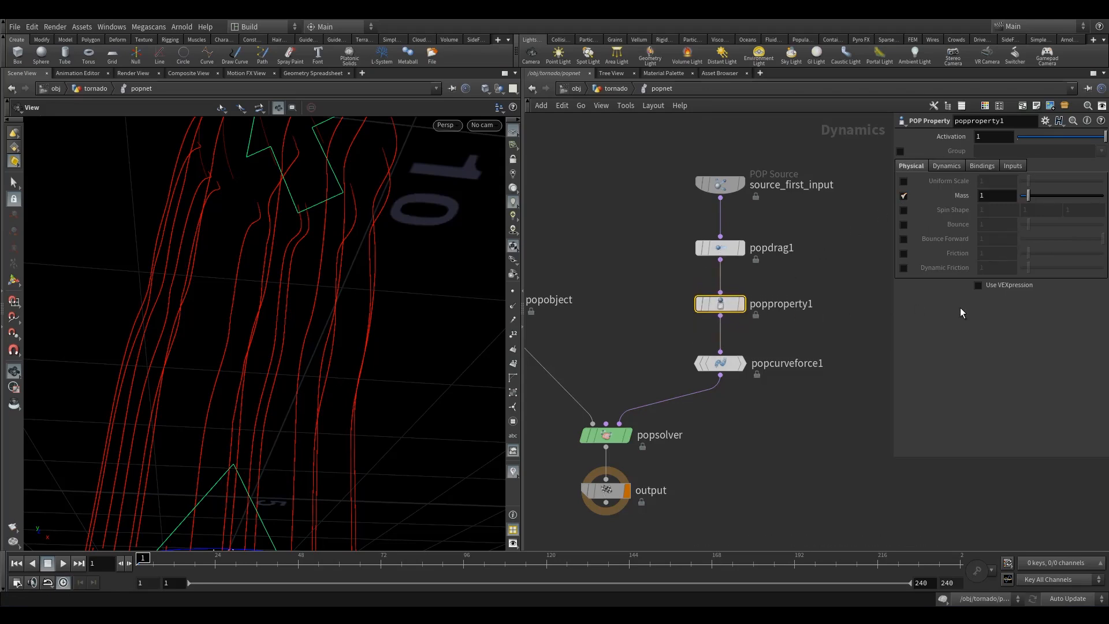
left_click(1000, 287)
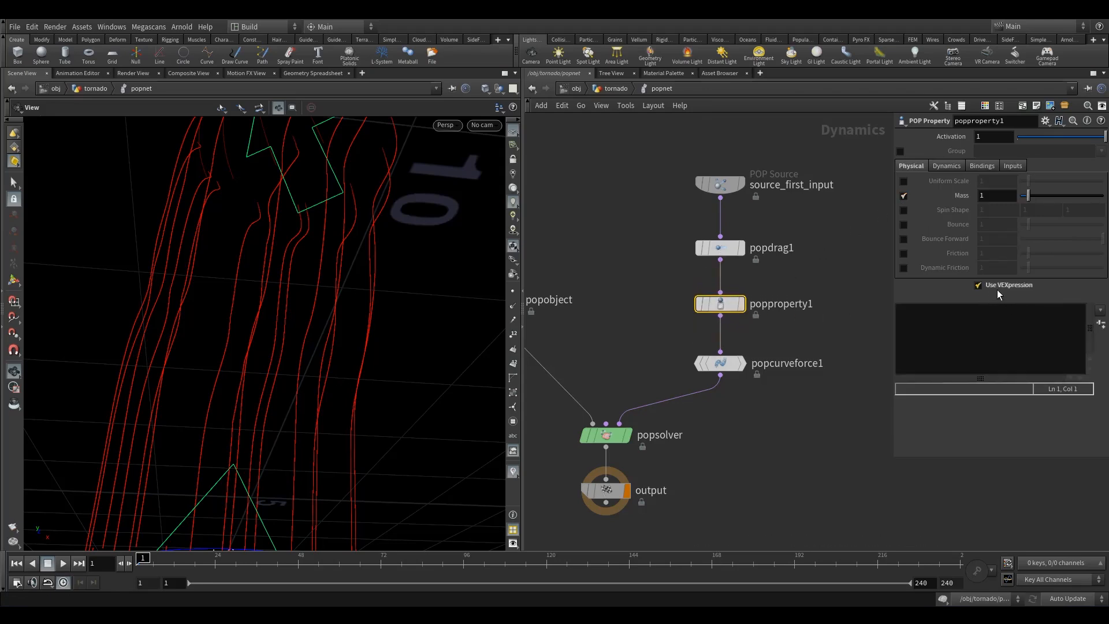
left_click(1095, 309)
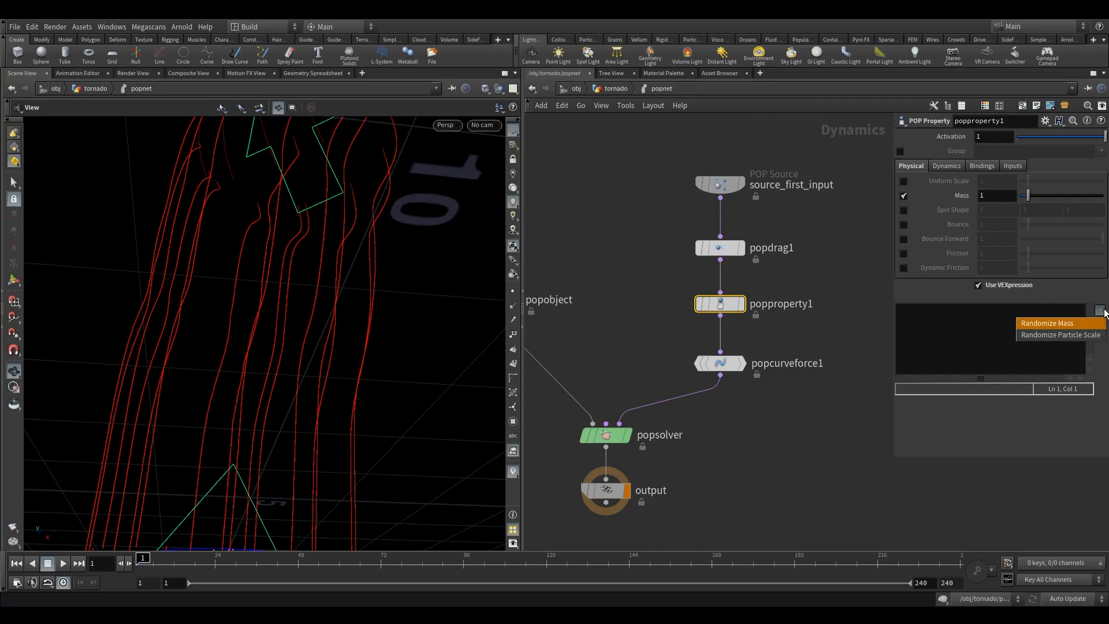
left_click(1058, 324)
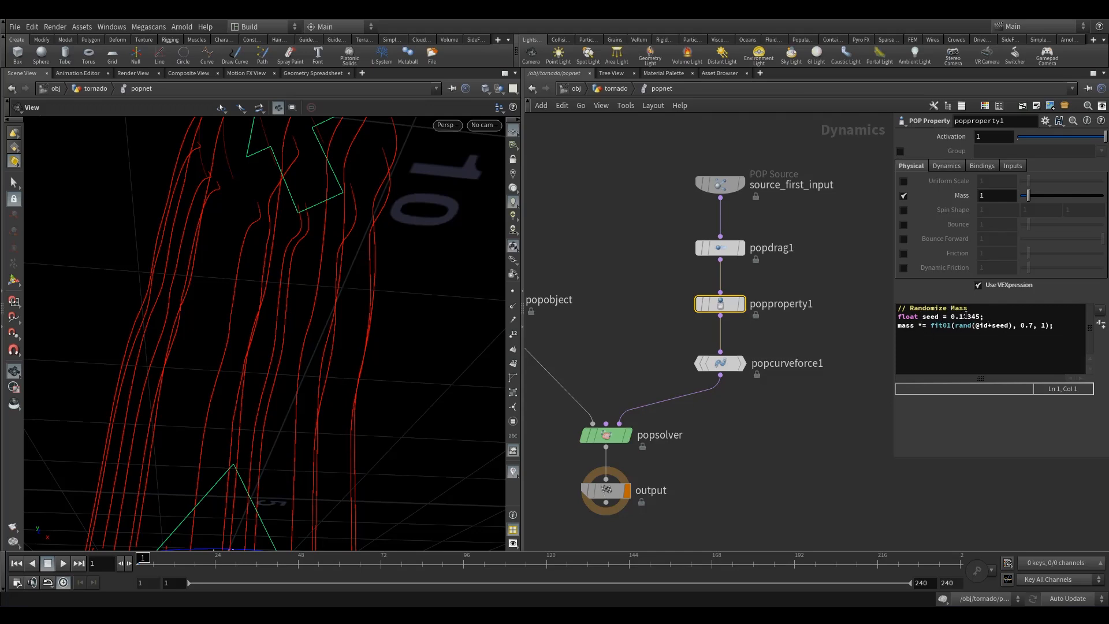
- Change the fit01 output range in the Randomize Mass expression to 0.5 and 1.5
left_click_drag(958, 329, 967, 329)
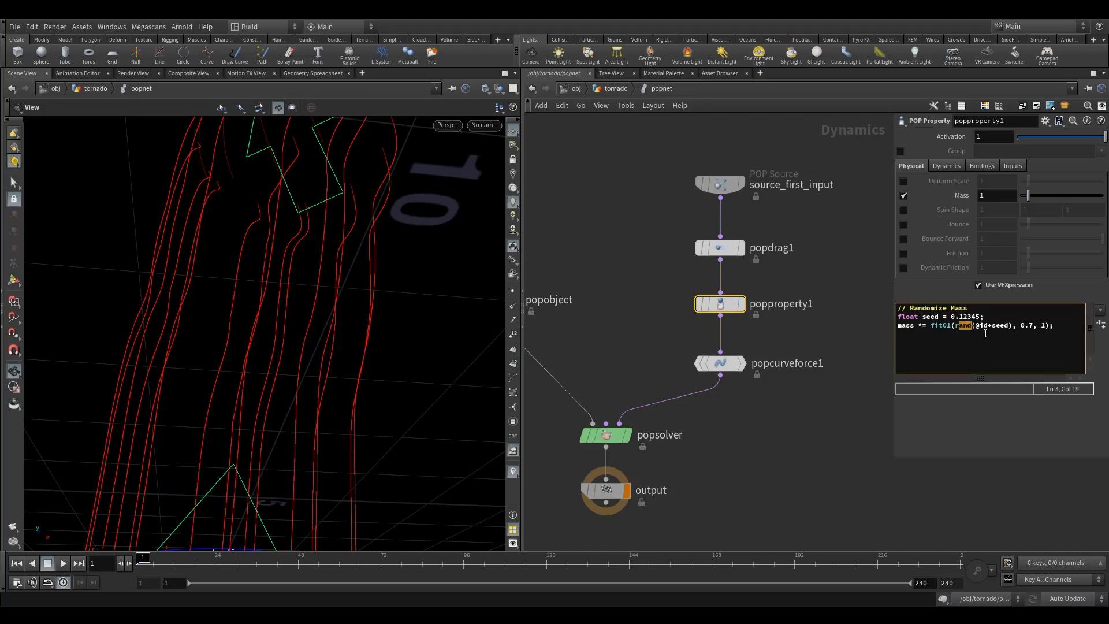
left_click_drag(978, 329, 979, 329)
left_click(1004, 326)
left_click_drag(929, 327, 945, 327)
left_click(1028, 326)
- Play the simulation with the randomized mass and examine the particle column from several angles
left_click(49, 562)
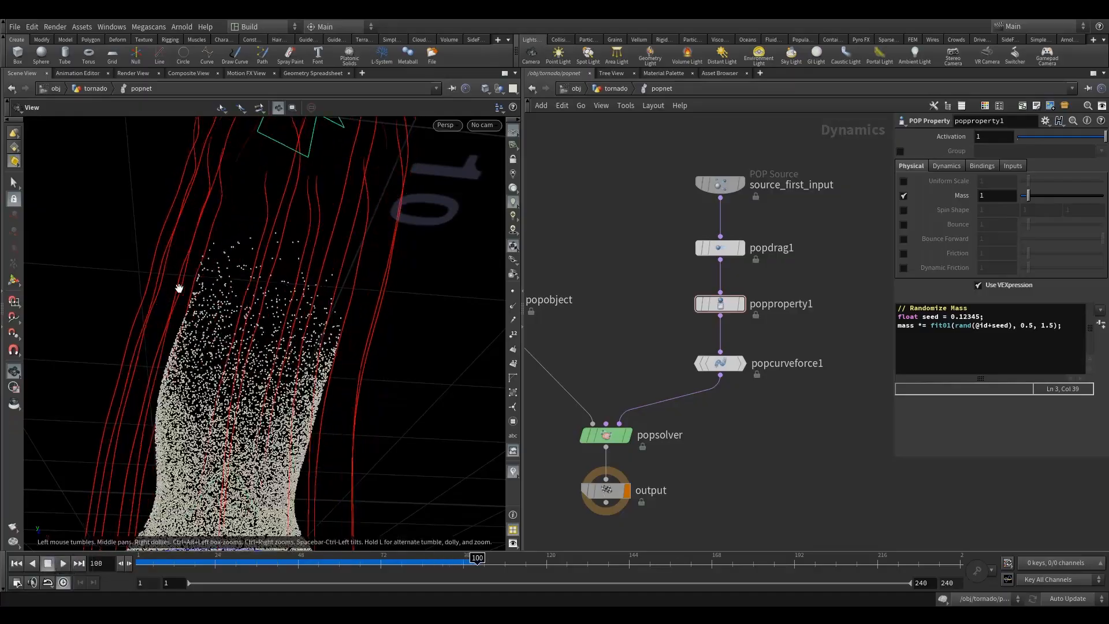
left_click(64, 563)
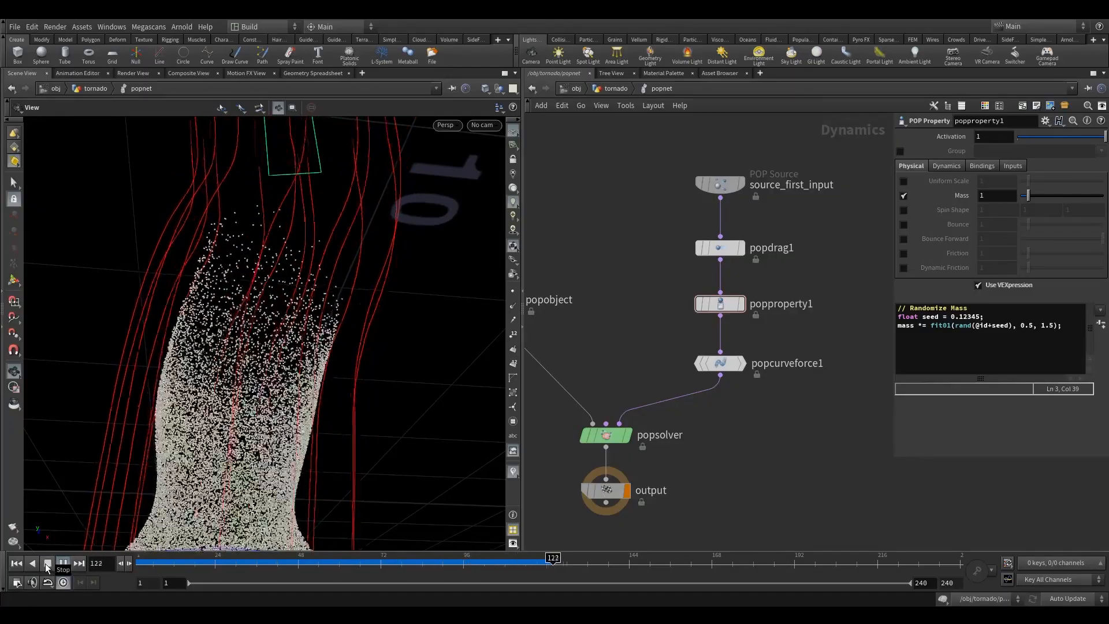
left_click(47, 564)
left_click_drag(228, 351, 179, 433)
right_click_drag(179, 433, 153, 479)
left_click_drag(153, 479, 216, 372)
right_click_drag(216, 371, 315, 347)
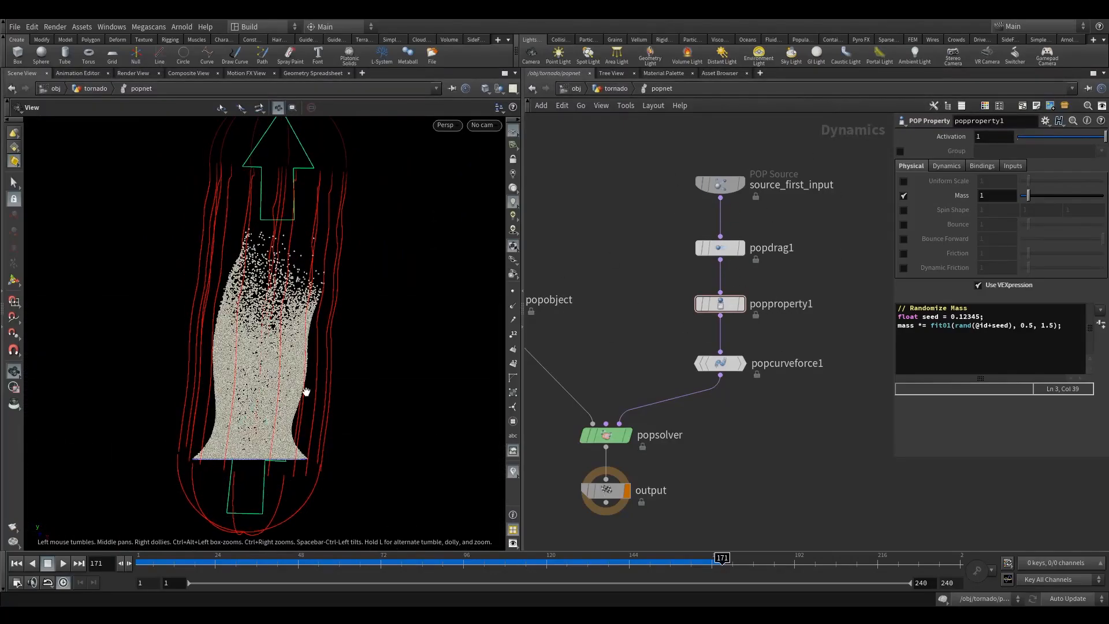
left_click_drag(317, 328, 381, 354)
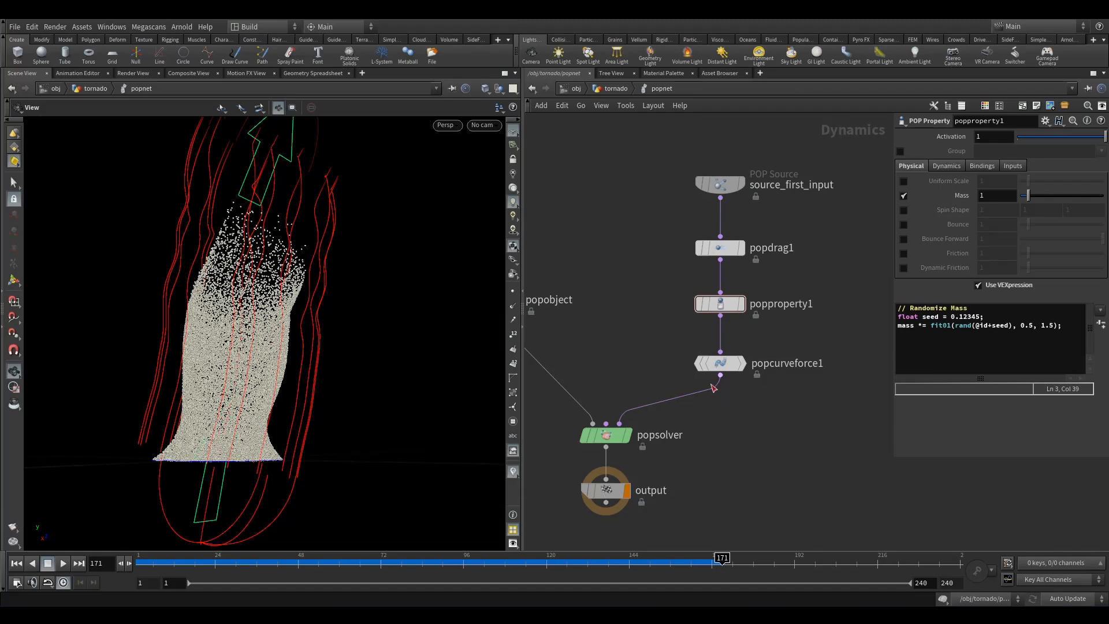
- Insert a POP Force node between popcurveforce1 and popsolver and set its noise Amplitude to 2
left_click_drag(607, 440, 607, 446)
left_click_drag(550, 421, 623, 498)
left_click_drag(601, 439, 601, 484)
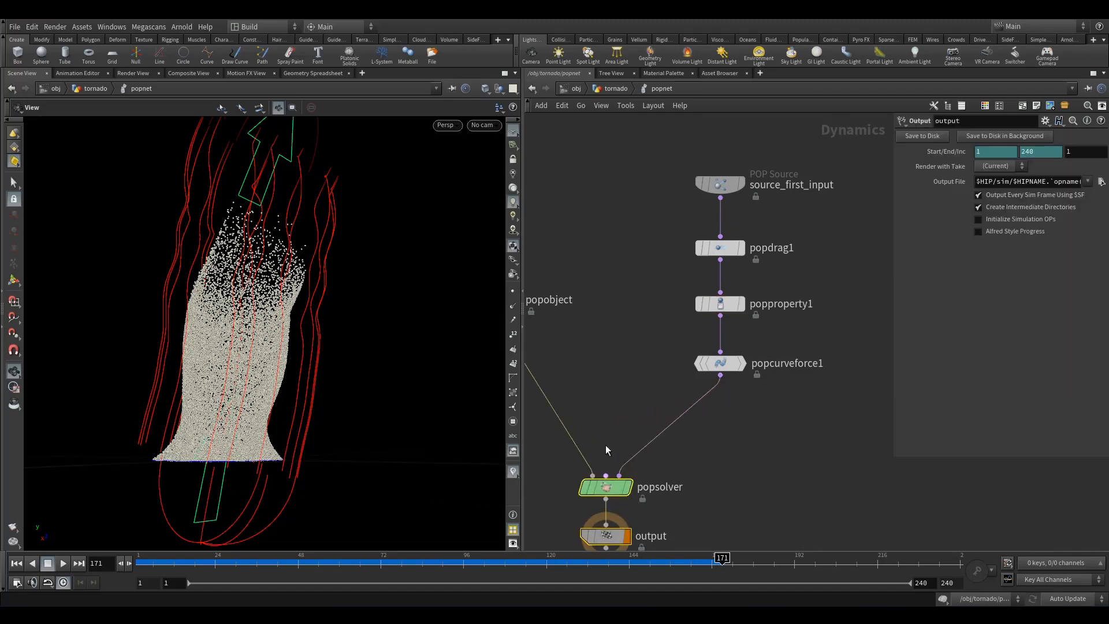
left_click_drag(188, 561, 160, 561)
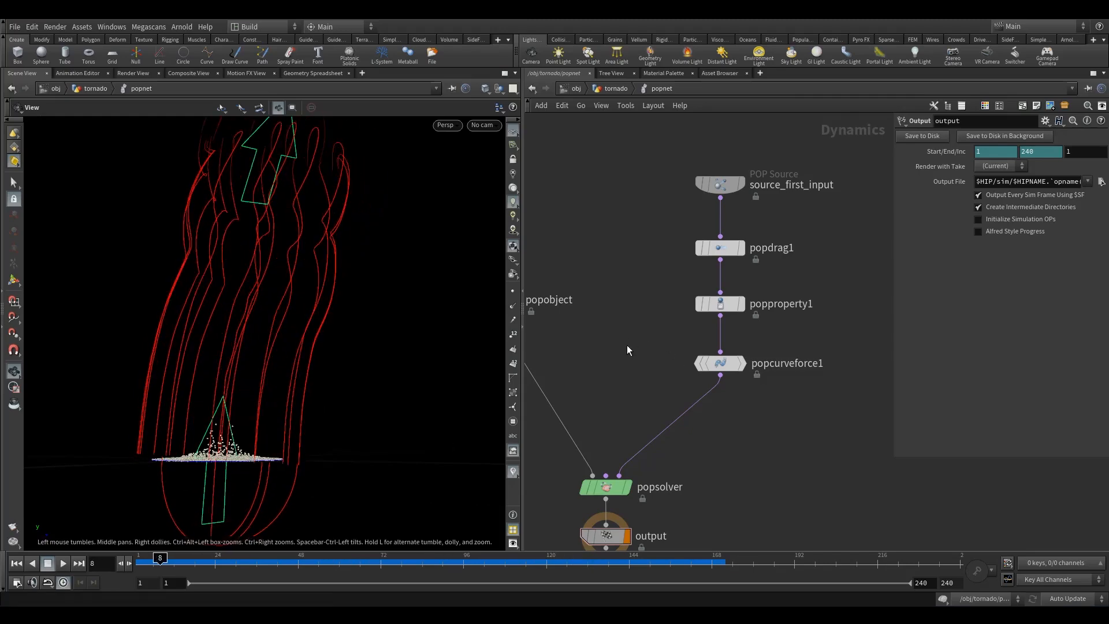
key("Tab")
type("pop")
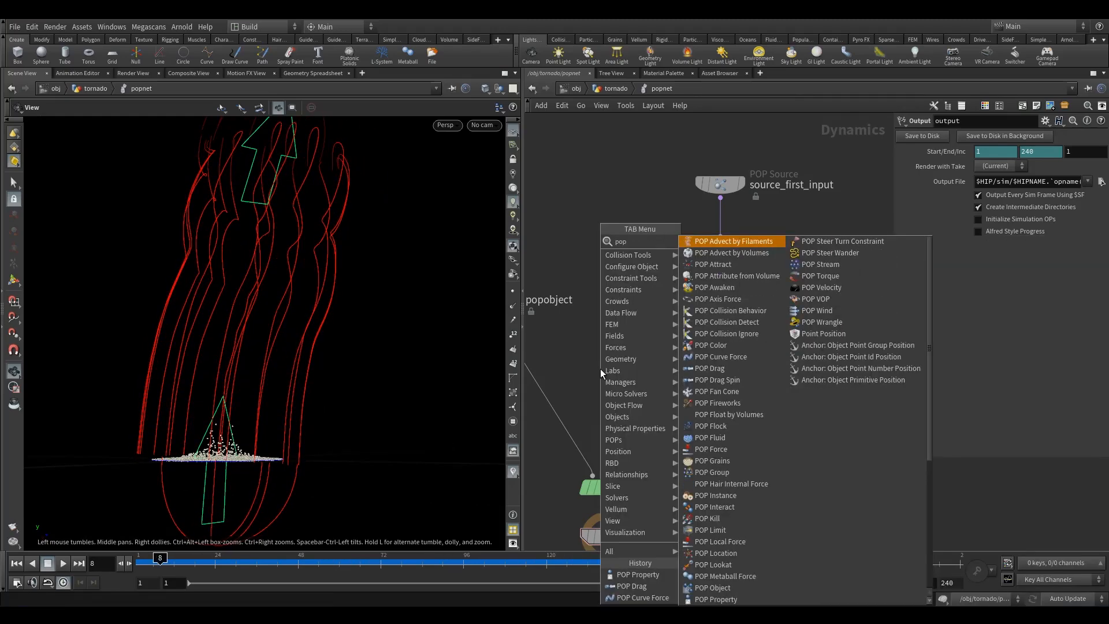
type("curvefo")
left_click(725, 253)
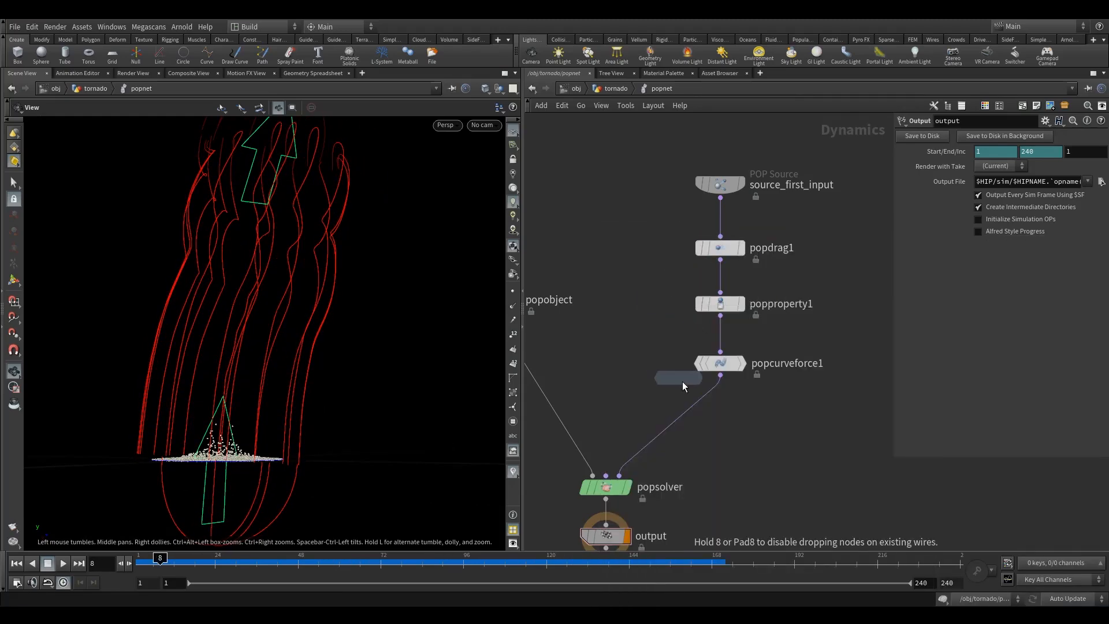
left_click(718, 413)
left_click_drag(689, 419, 716, 423)
left_click_drag(1002, 236, 705, 282)
key("Return")
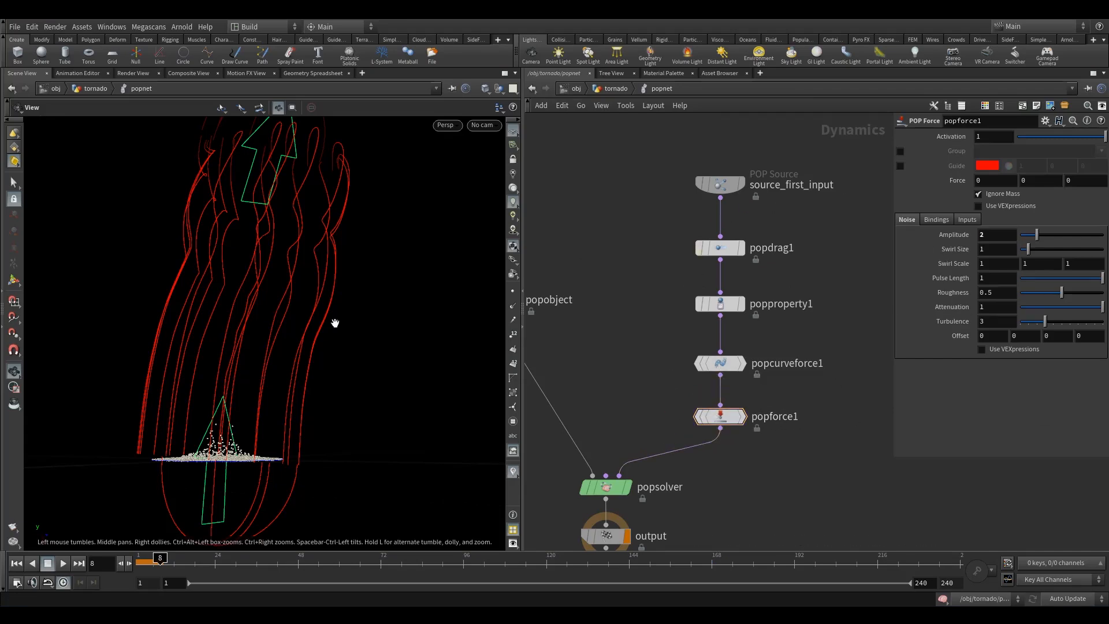
- Return to the first frame and turn off Ignore Mass on both popforce1 and popcurveforce1
left_click(16, 562)
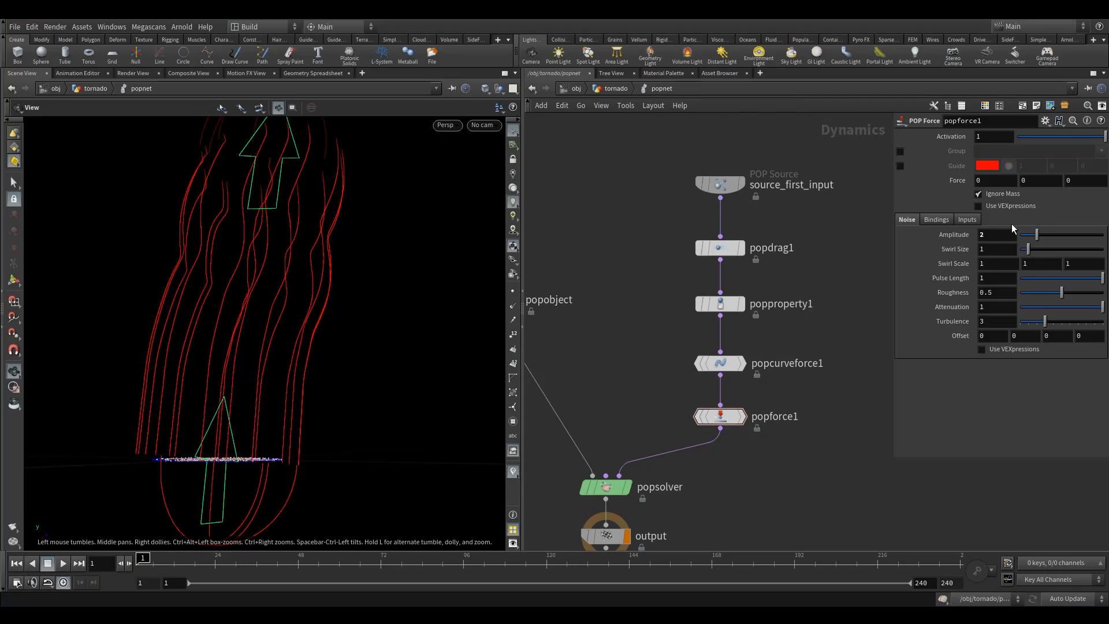
left_click(996, 195)
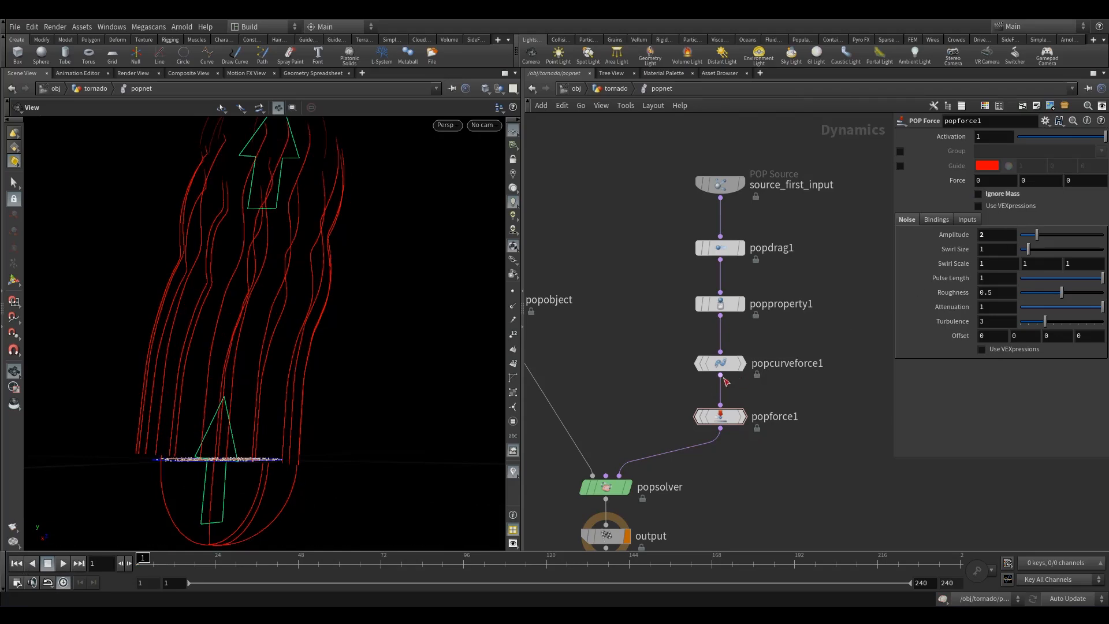
left_click(720, 365)
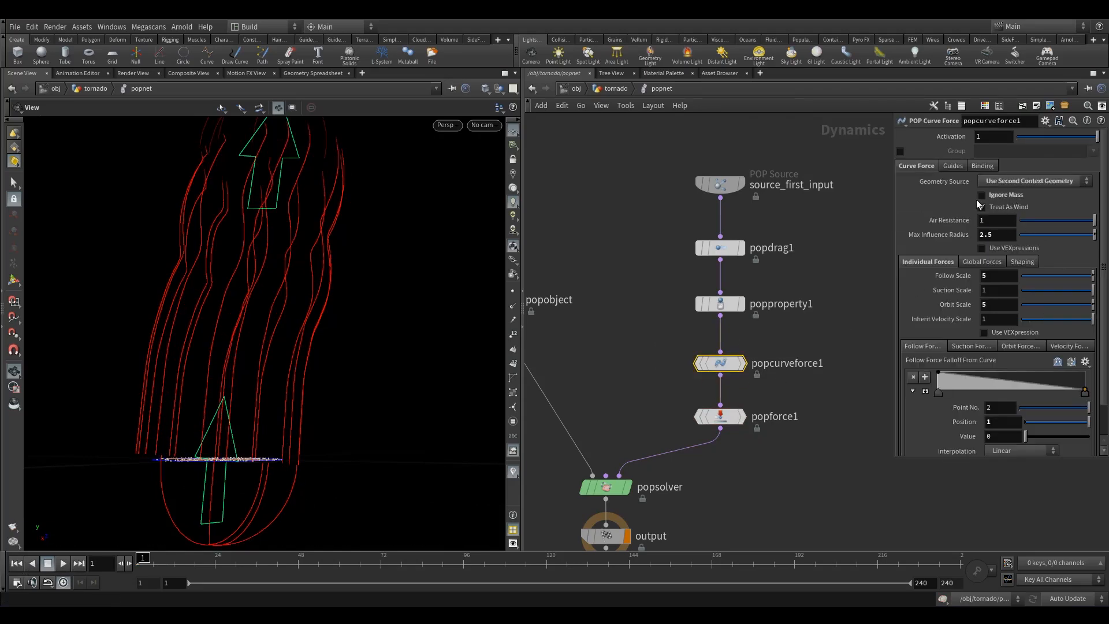
- Play the simulation with mass affecting both forces and return to the first frame
left_click(63, 563)
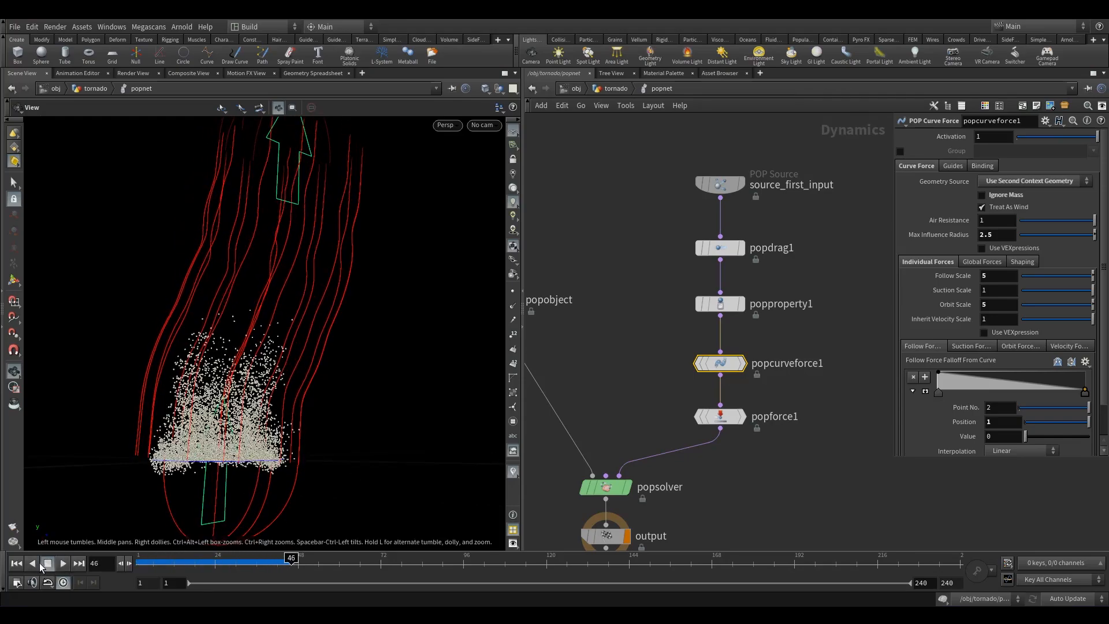
left_click(48, 565)
left_click(17, 567)
- Bypass popforce1, play the simulation without its noise for comparison, and re-enable the node at the first frame
mouse_move(719, 425)
left_click(691, 390)
left_click(63, 563)
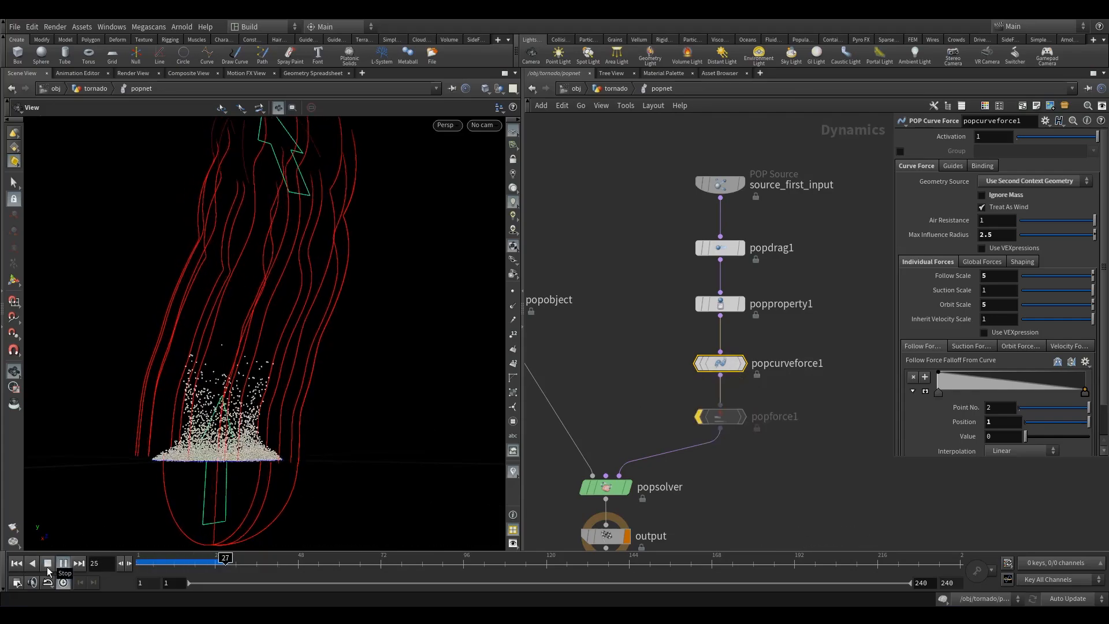
left_click(48, 569)
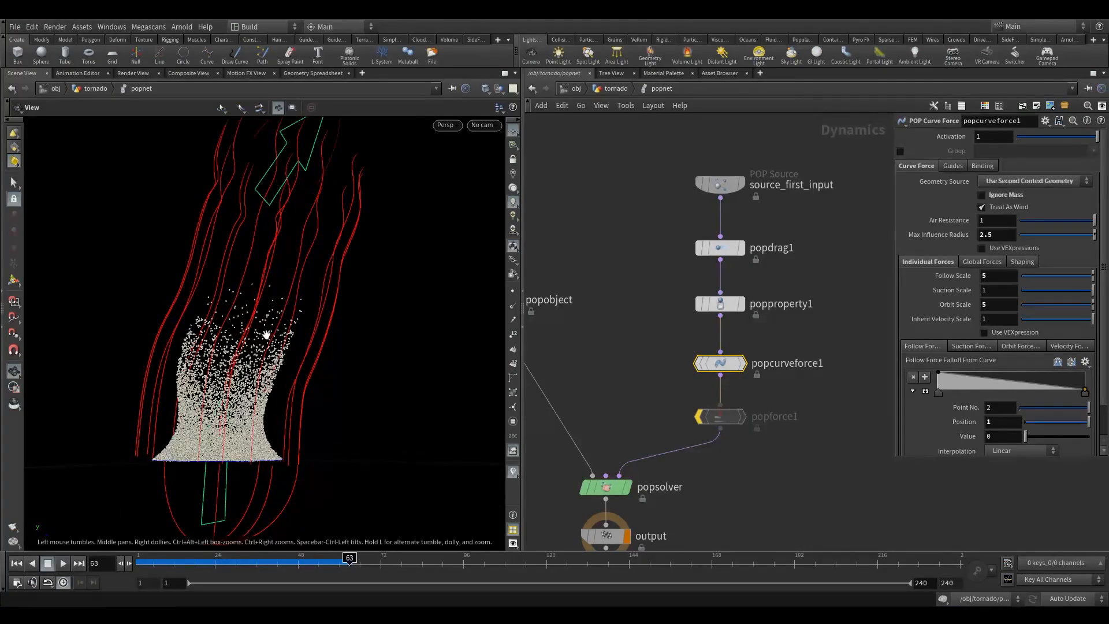
left_click(63, 566)
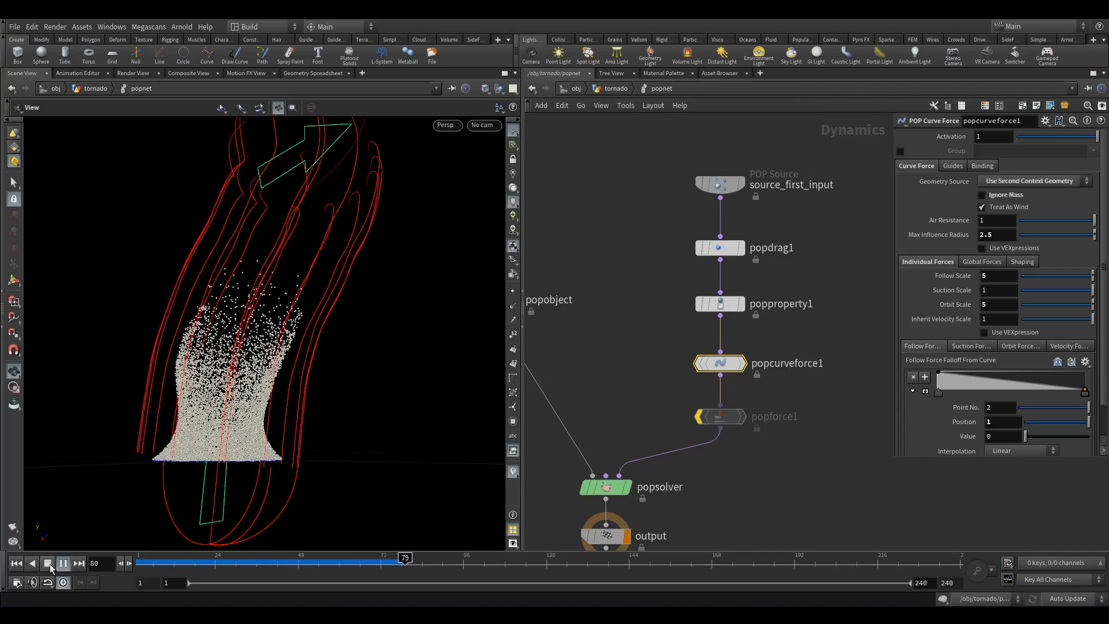
left_click(49, 567)
left_click(17, 565)
left_click(699, 417)
- Play the simulation with the noise force active, examine the particle column from other angles, and return to the first frame
left_click(63, 564)
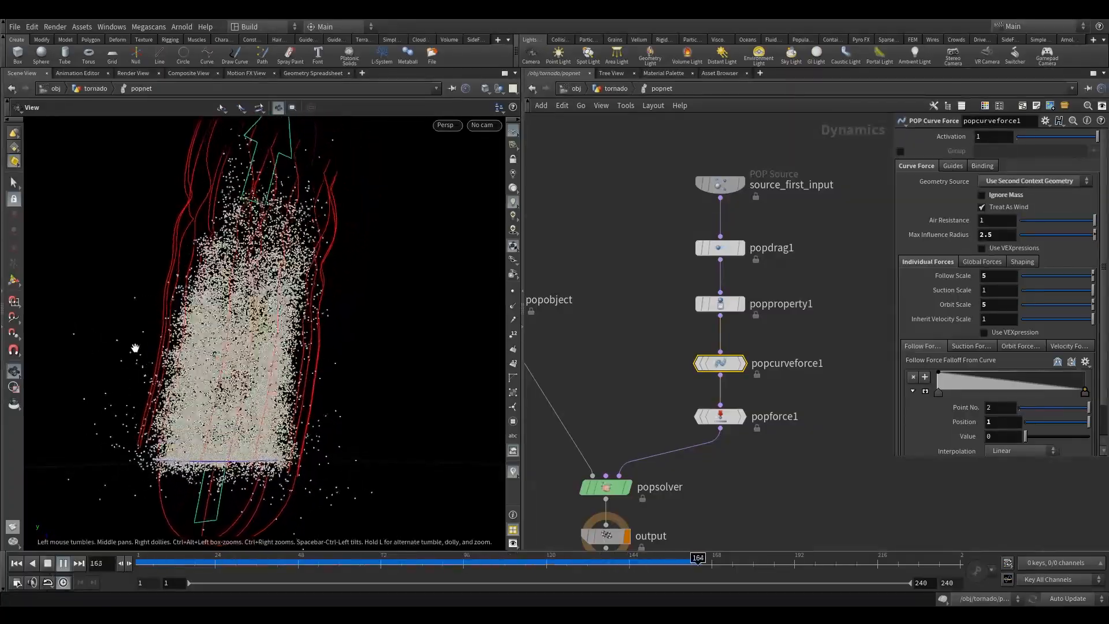
left_click(46, 566)
left_click_drag(270, 358, 271, 410)
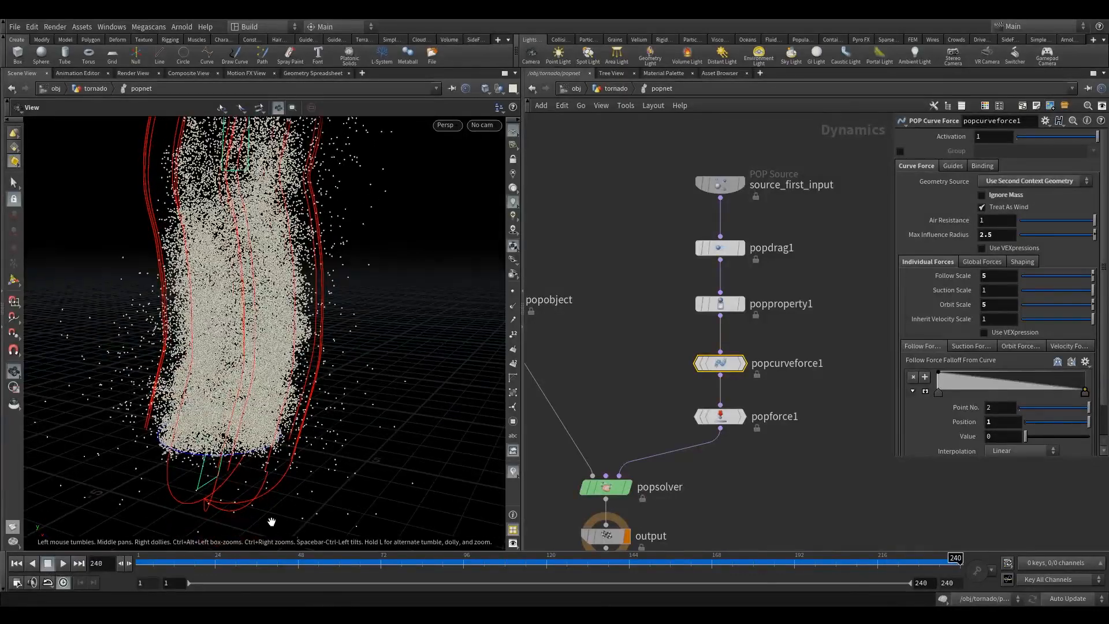
left_click(260, 562)
key("ctrl+Up")
mouse_move(262, 430)
right_mouse_down()
mouse_move(263, 408)
mouse_move(249, 435)
right_mouse_up()
left_click_drag(250, 435, 233, 410)
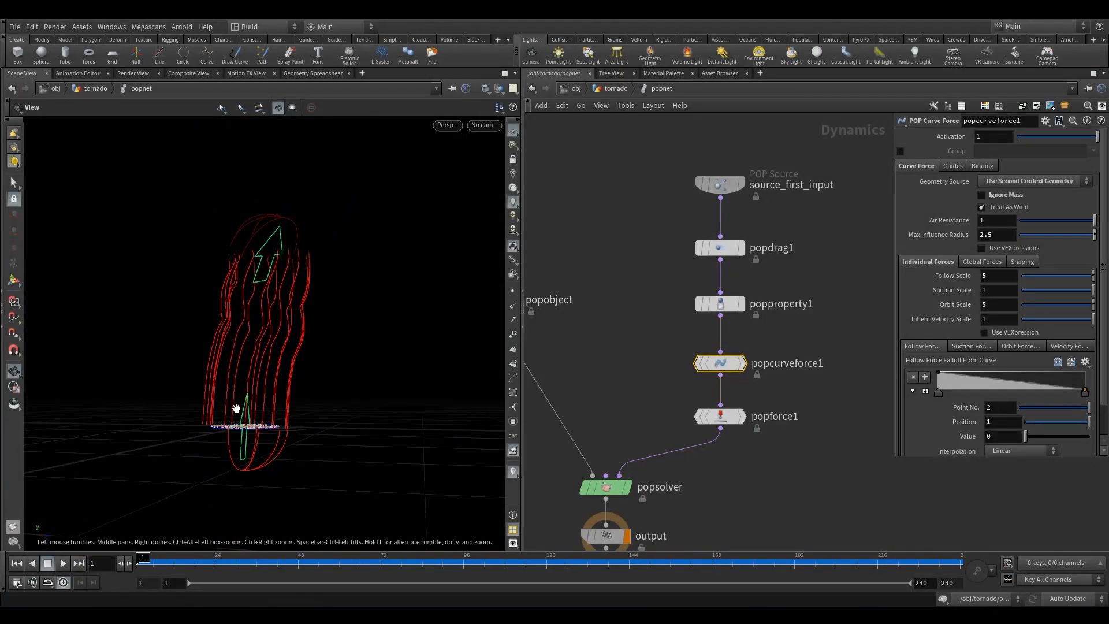